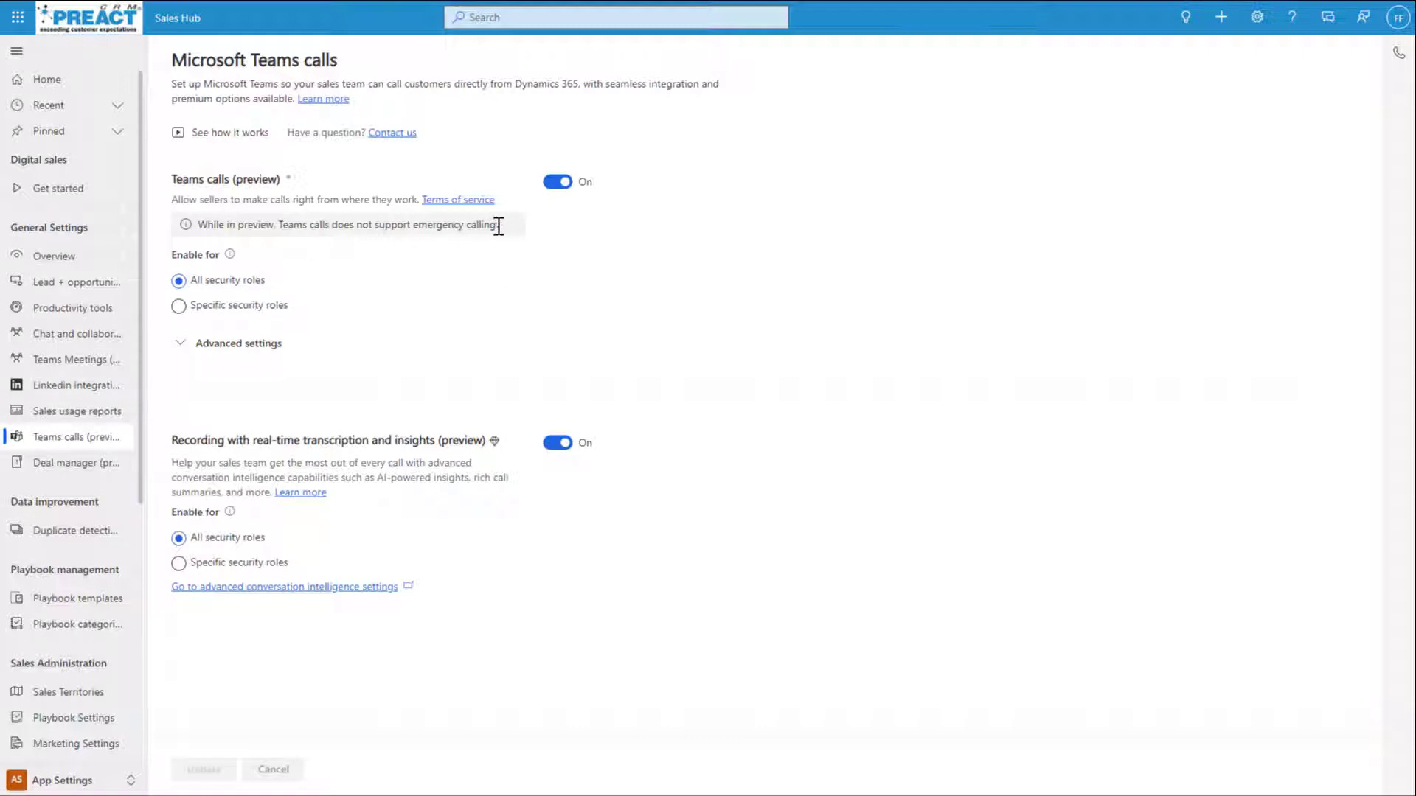
- Highlight the emergency-calling notice, then expand Advanced settings under Teams calls (preview) to list the enabled apps
drag(498, 225, 201, 222)
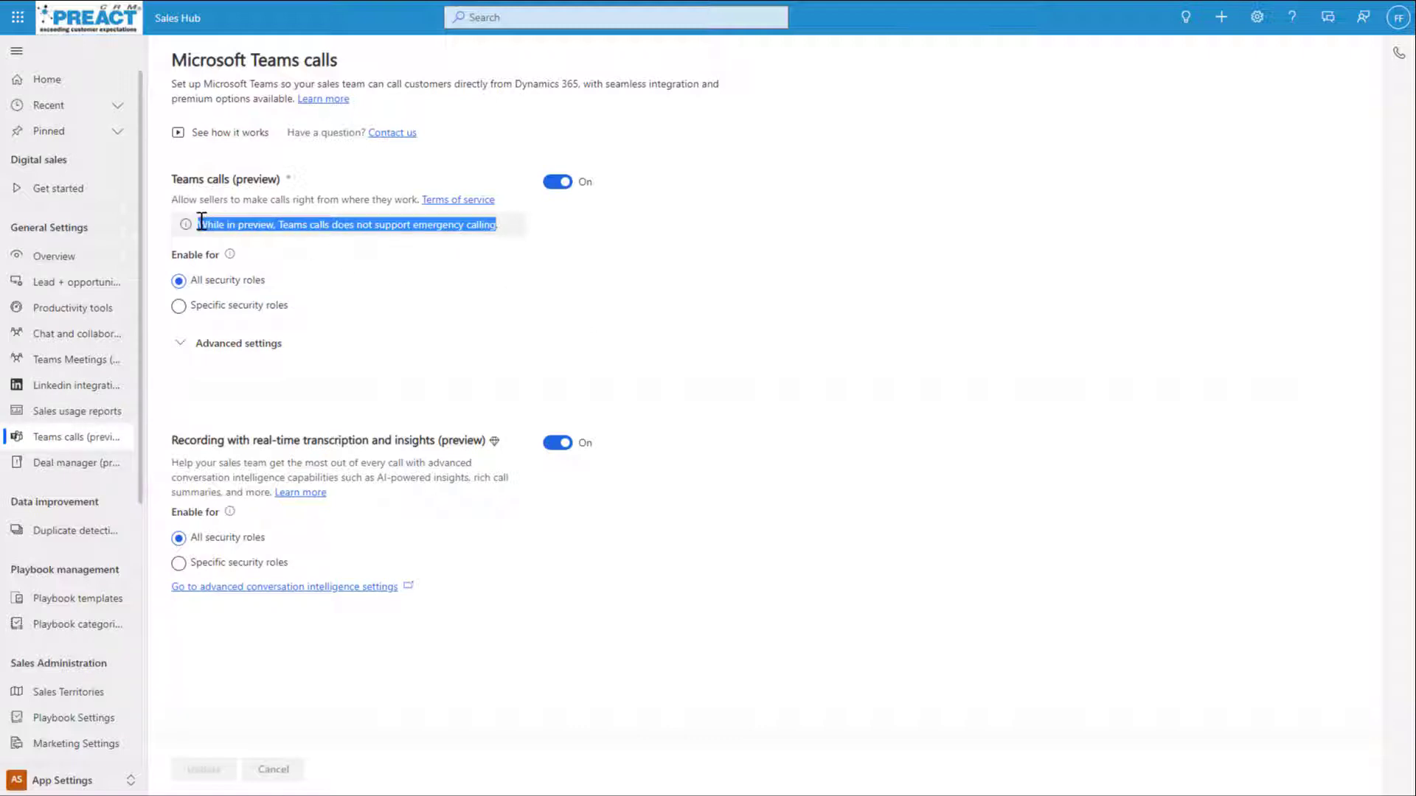
click(553, 288)
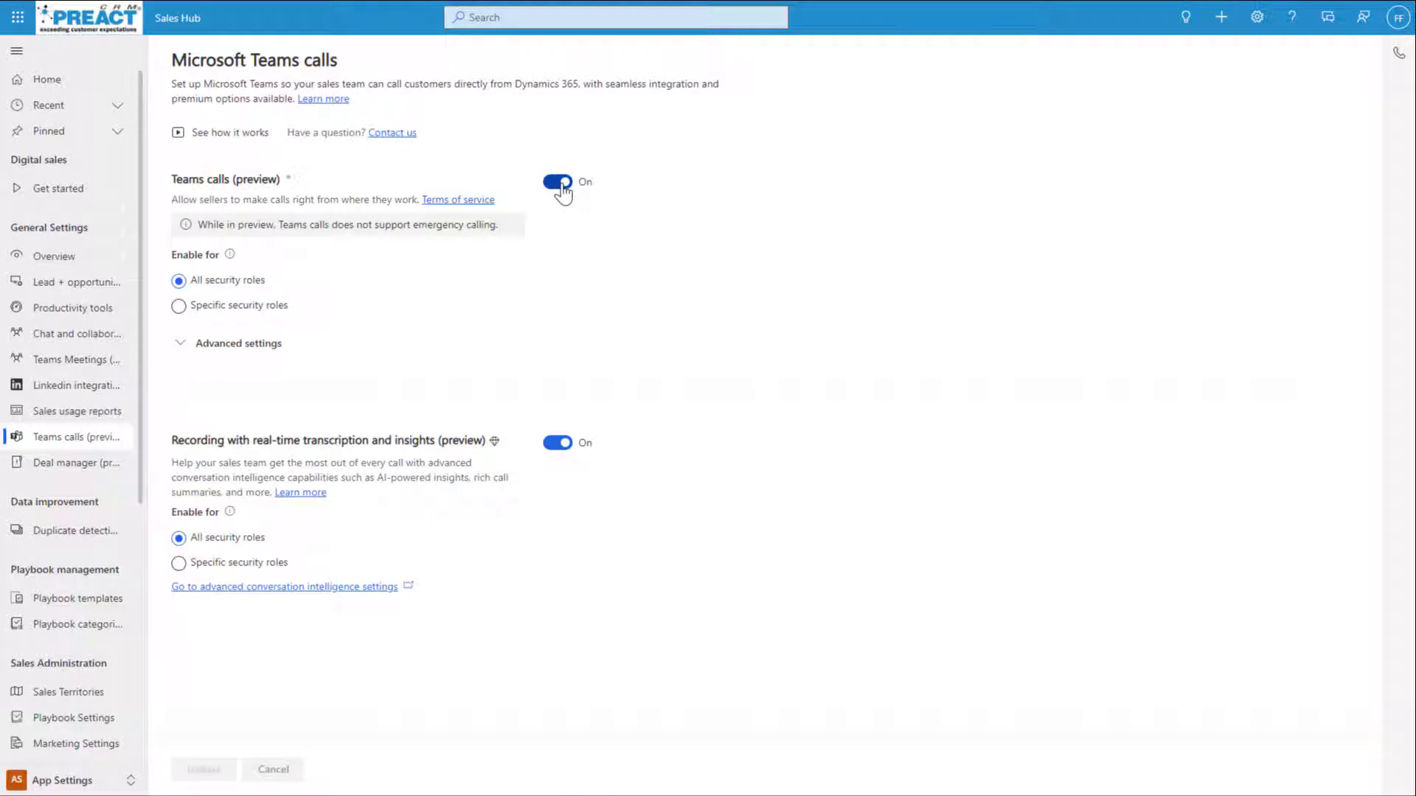
click(183, 348)
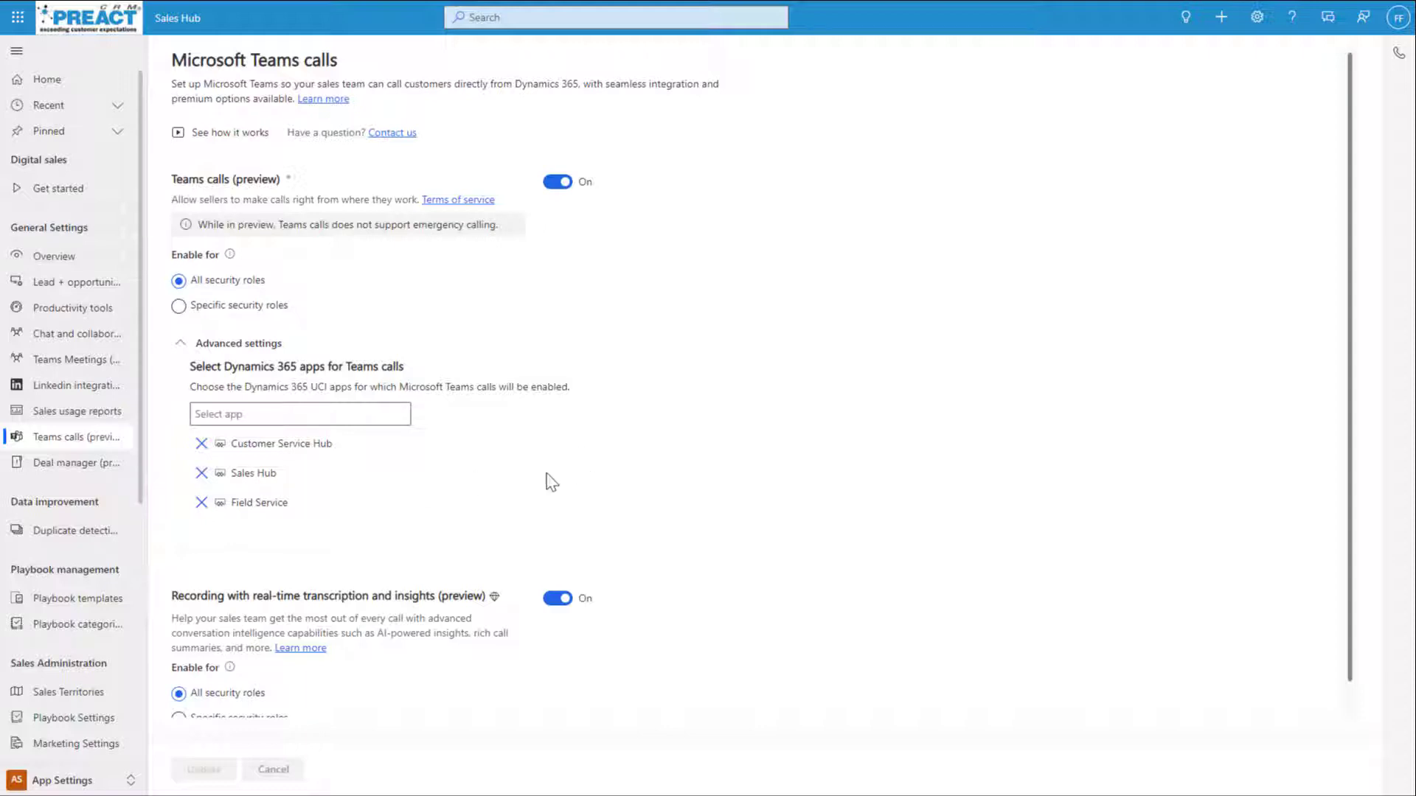
- Scroll down to the 'Go to advanced conversation intelligence settings' link
scroll(552, 482, down, 1)
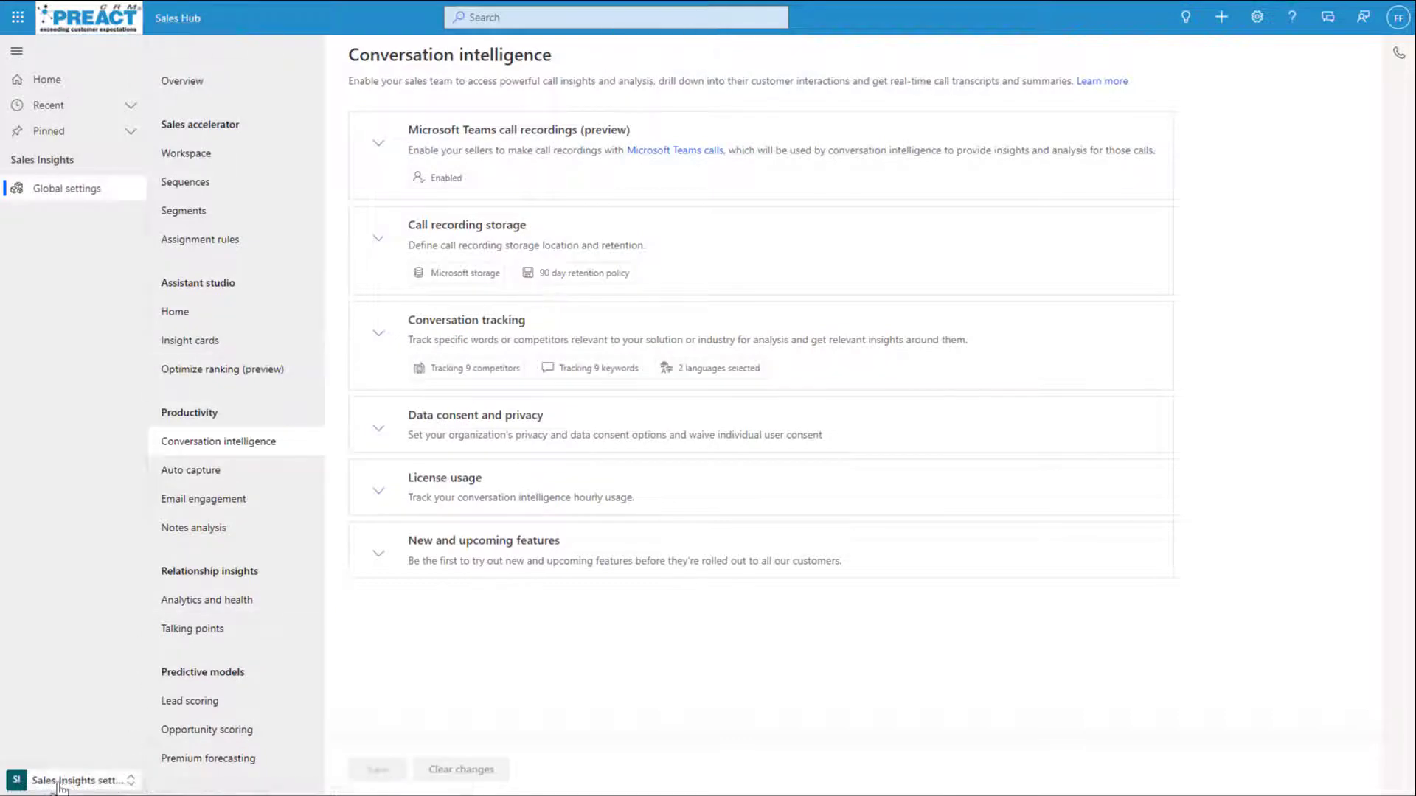
- Glance at the area switcher without changing areas, then expand Microsoft Teams call recordings
click(87, 786)
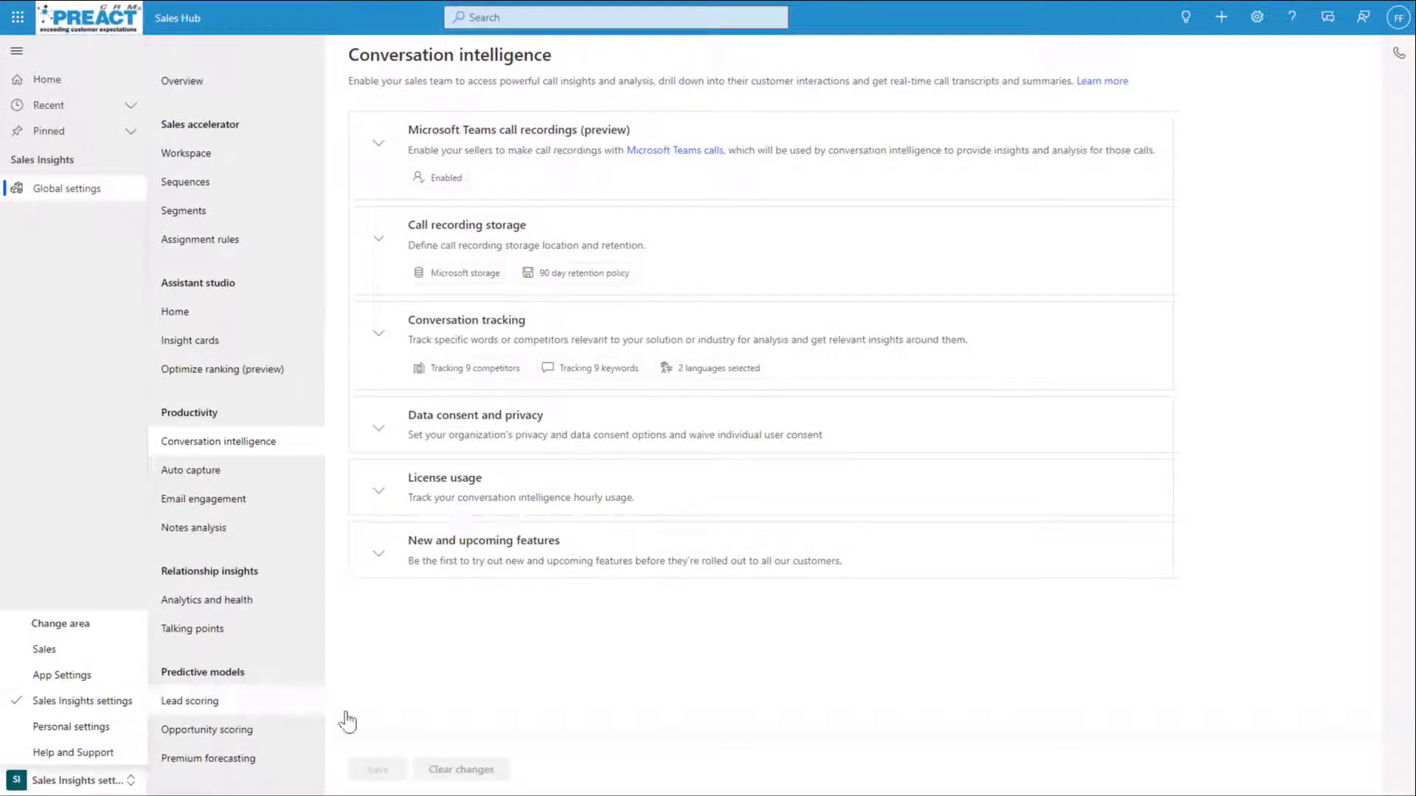
click(501, 623)
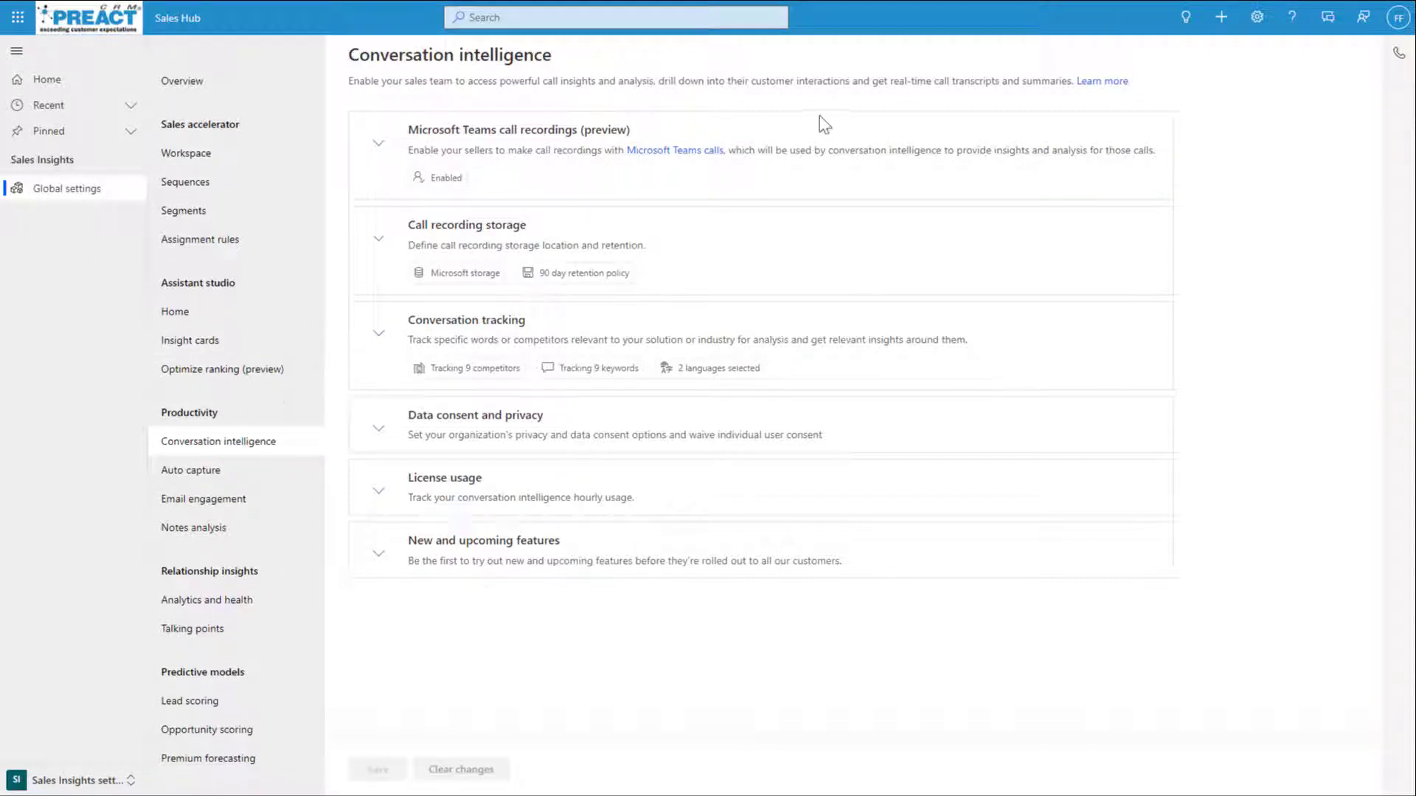
click(380, 143)
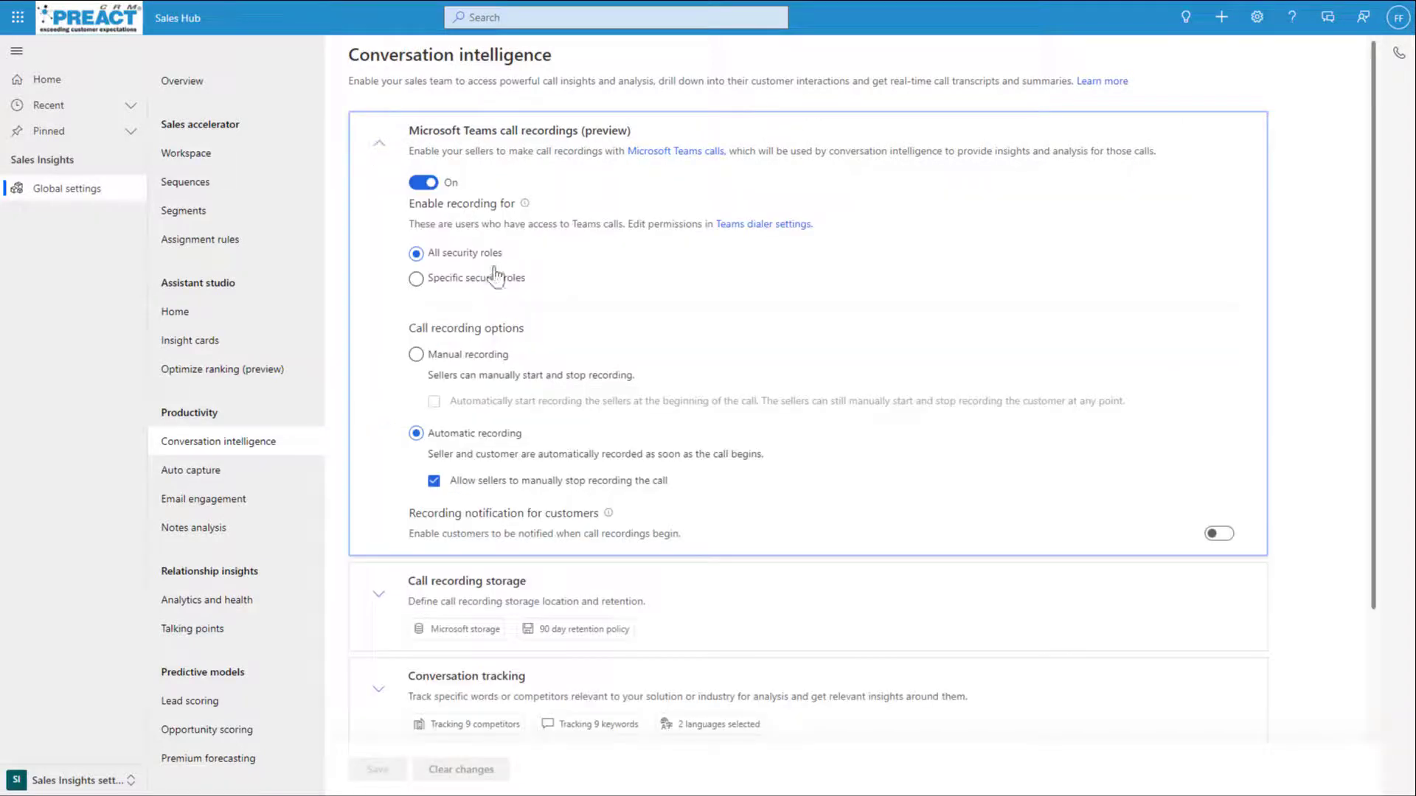
click(379, 143)
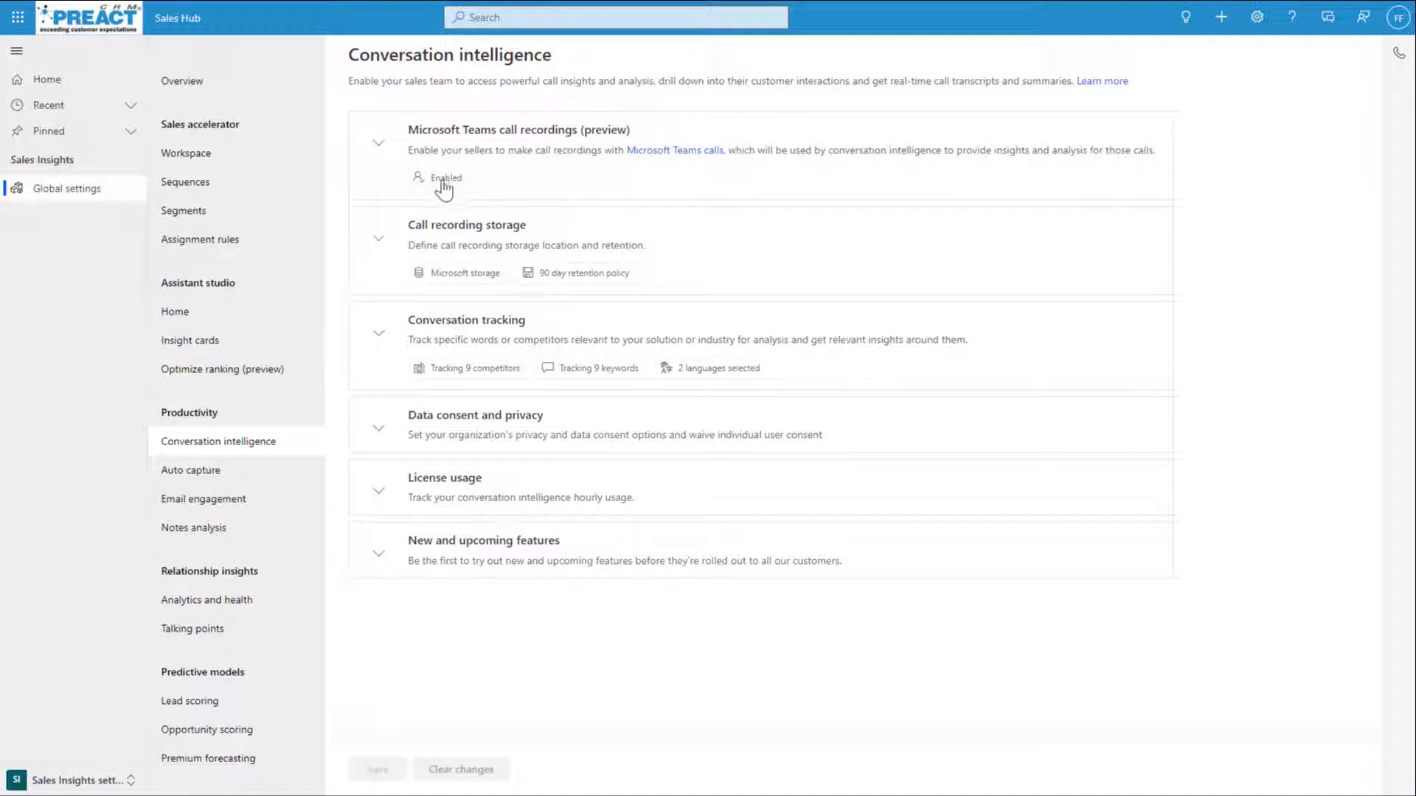
click(378, 143)
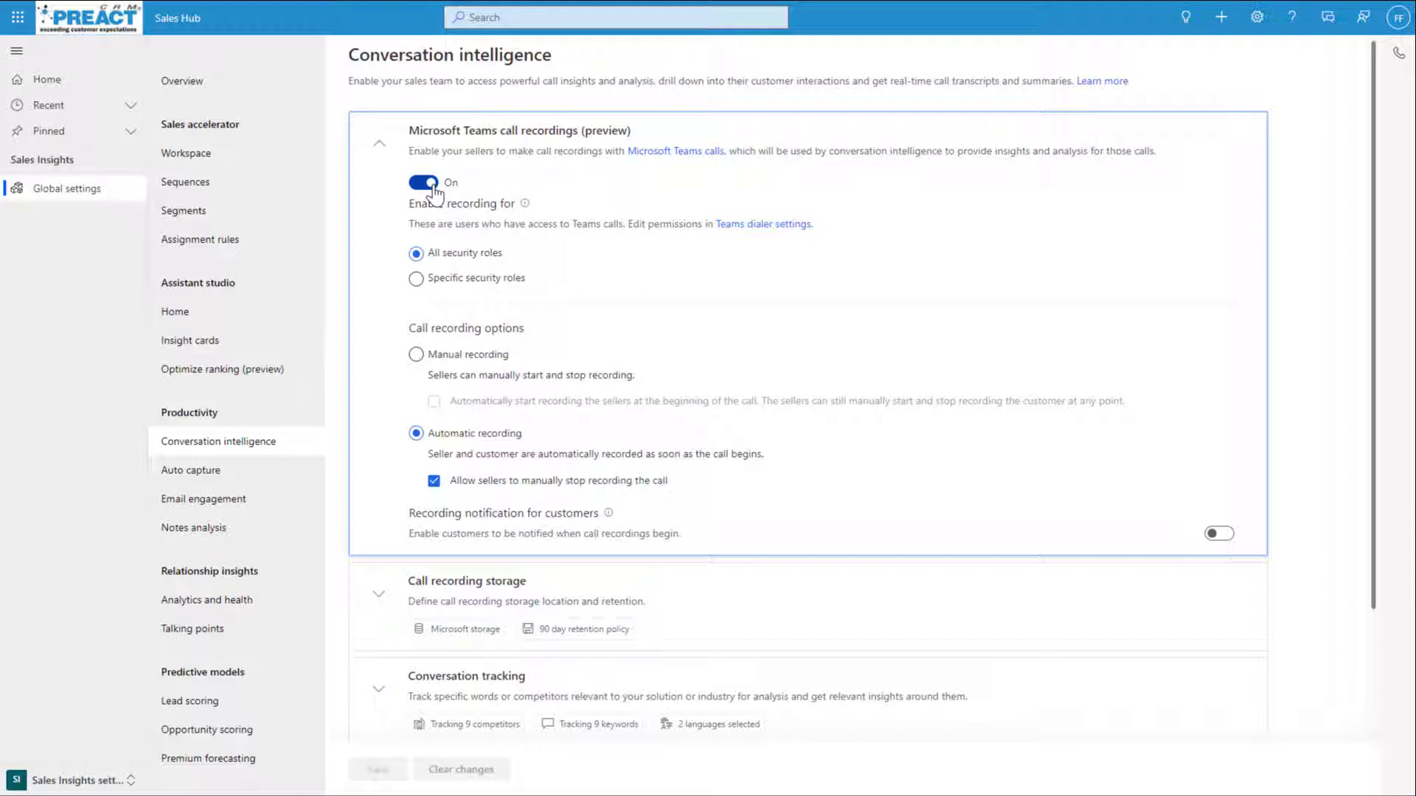
- Keep recording on for All security roles and review the automatic recording options
click(418, 280)
click(417, 254)
scroll(915, 317, down, 1)
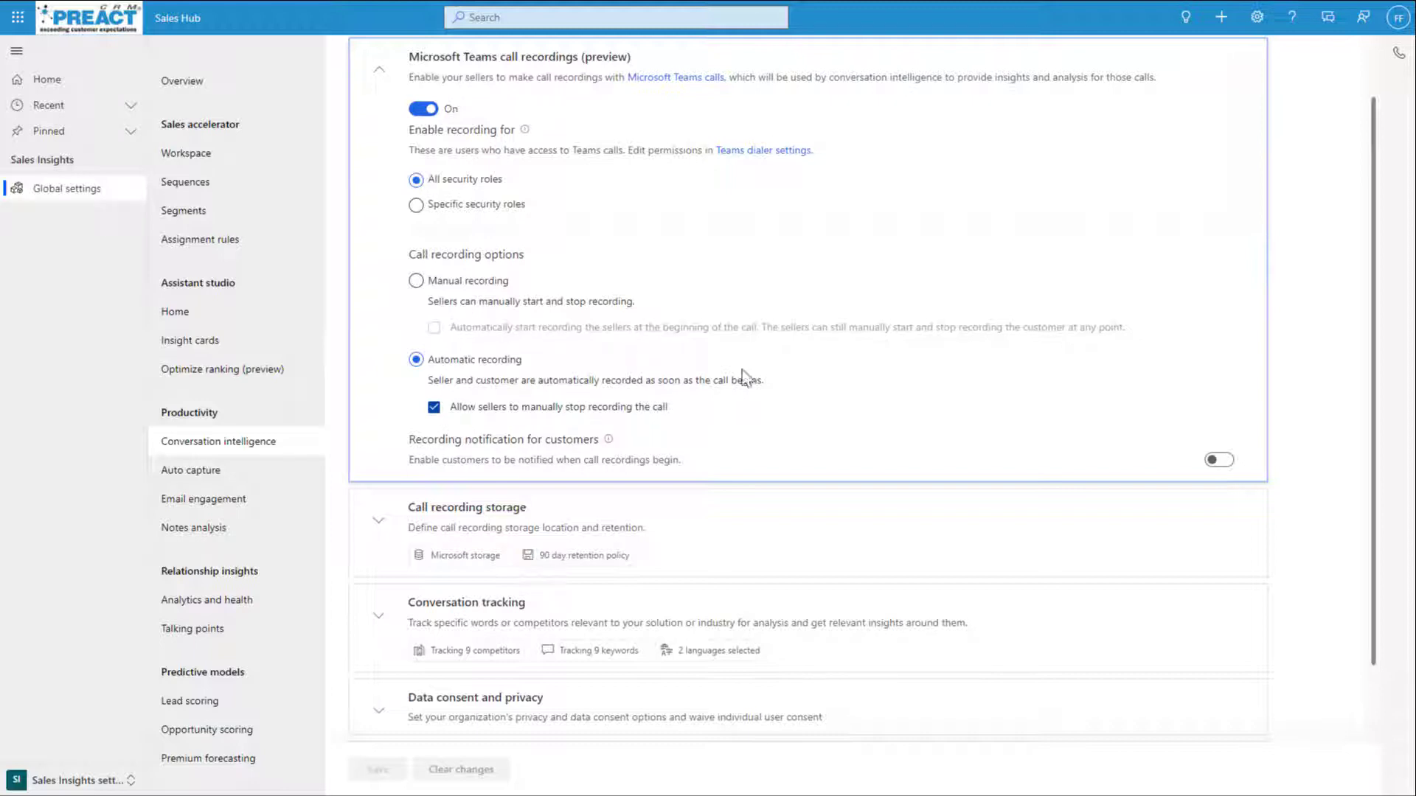
scroll(795, 371, down, 1)
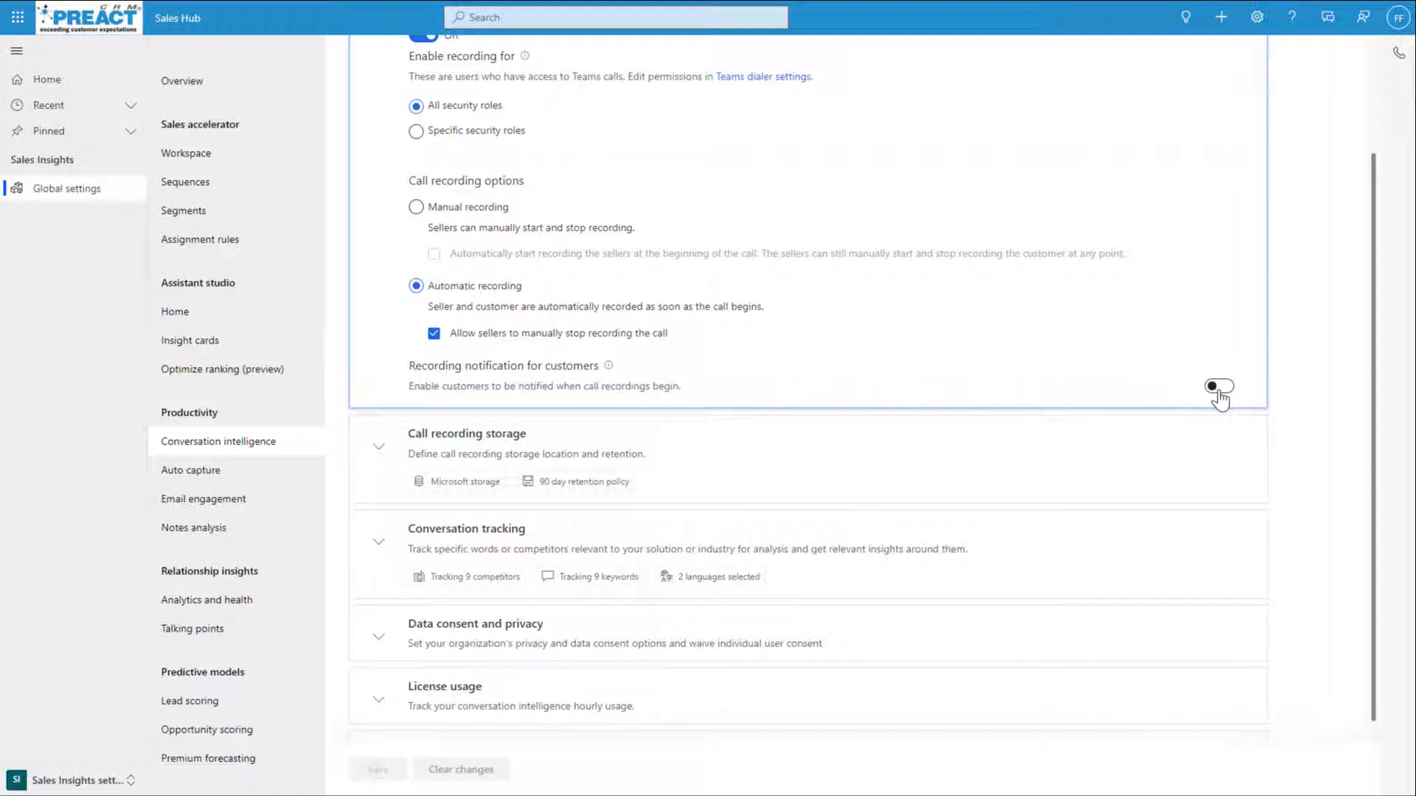
scroll(653, 317, up, 2)
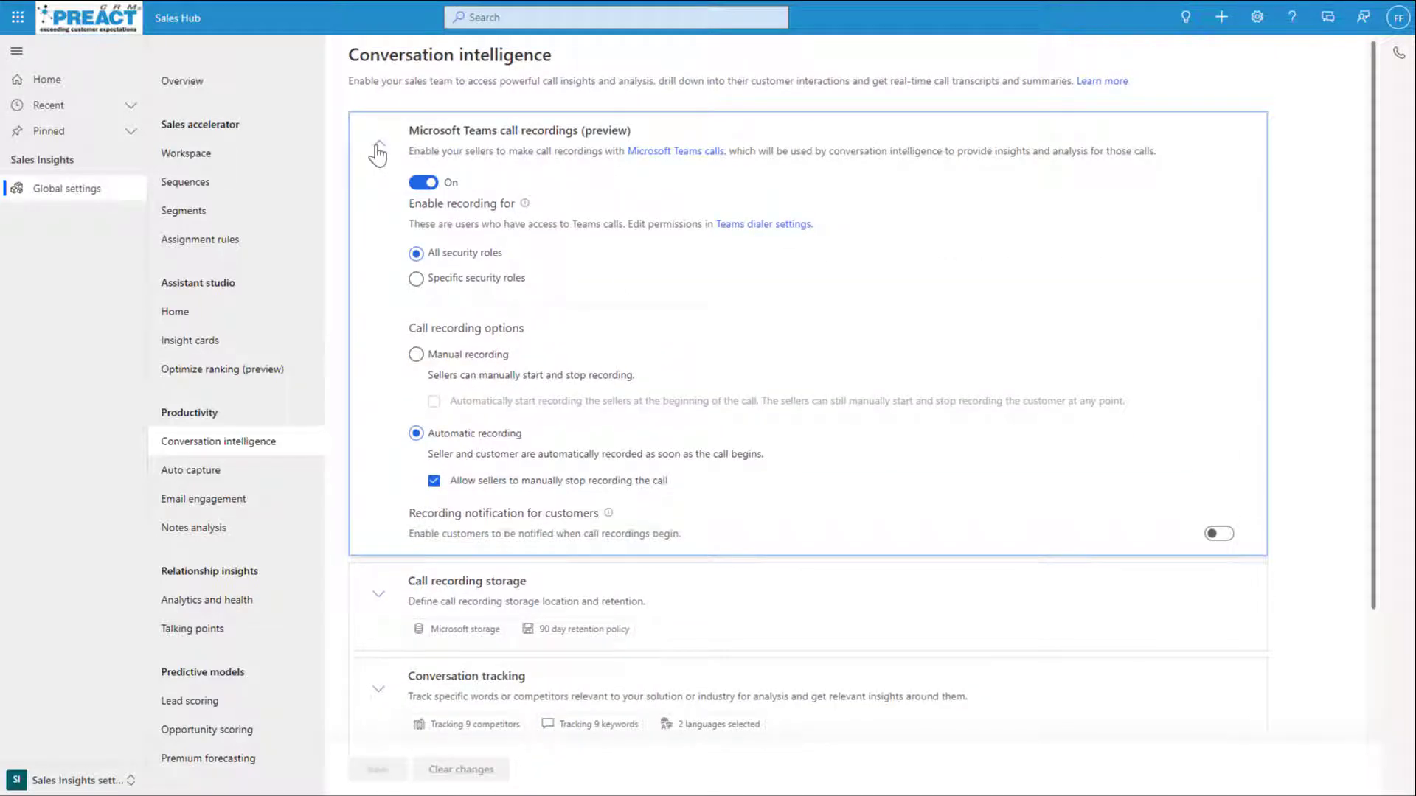
- Check Call recording storage, then expand Conversation tracking showing competitors, keywords and US/UK English
click(377, 147)
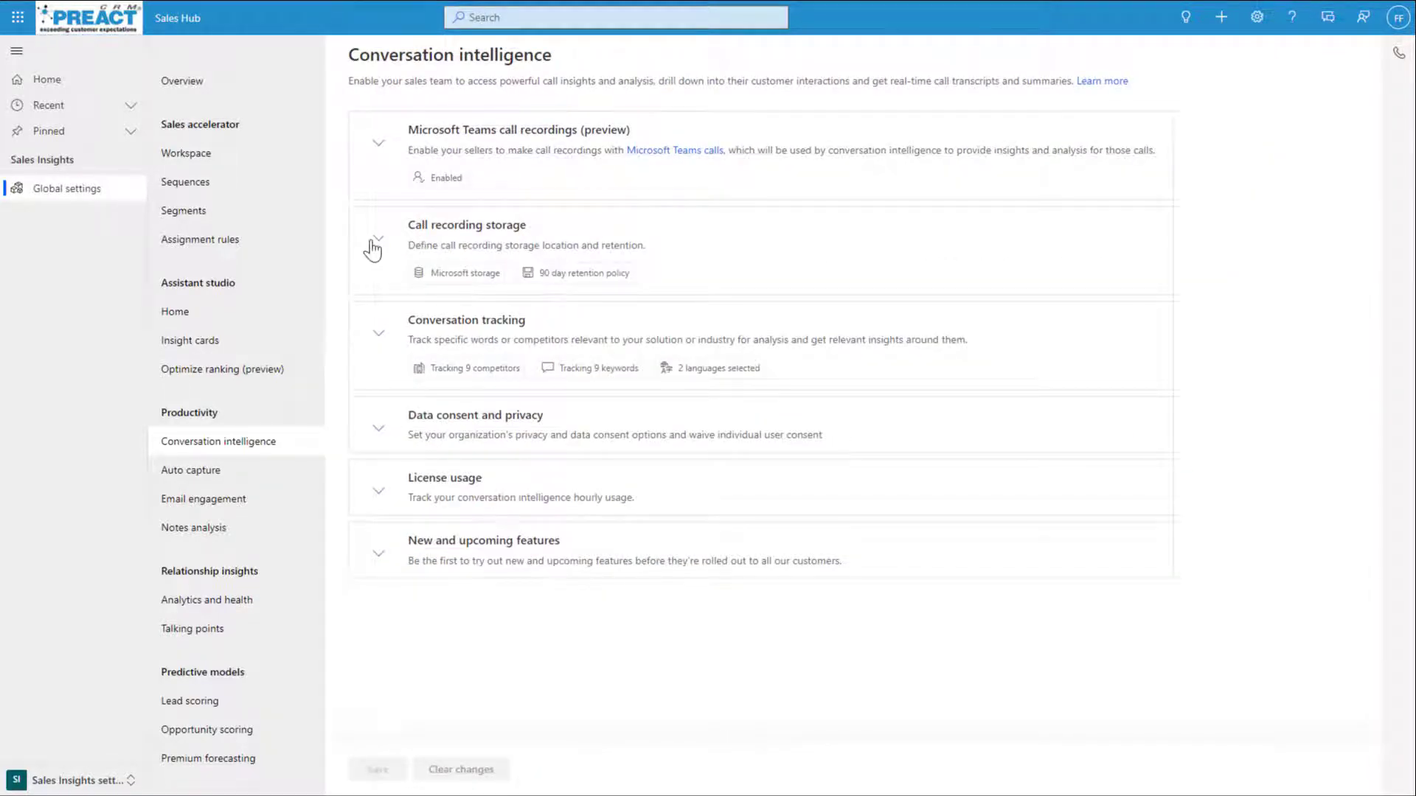
click(375, 244)
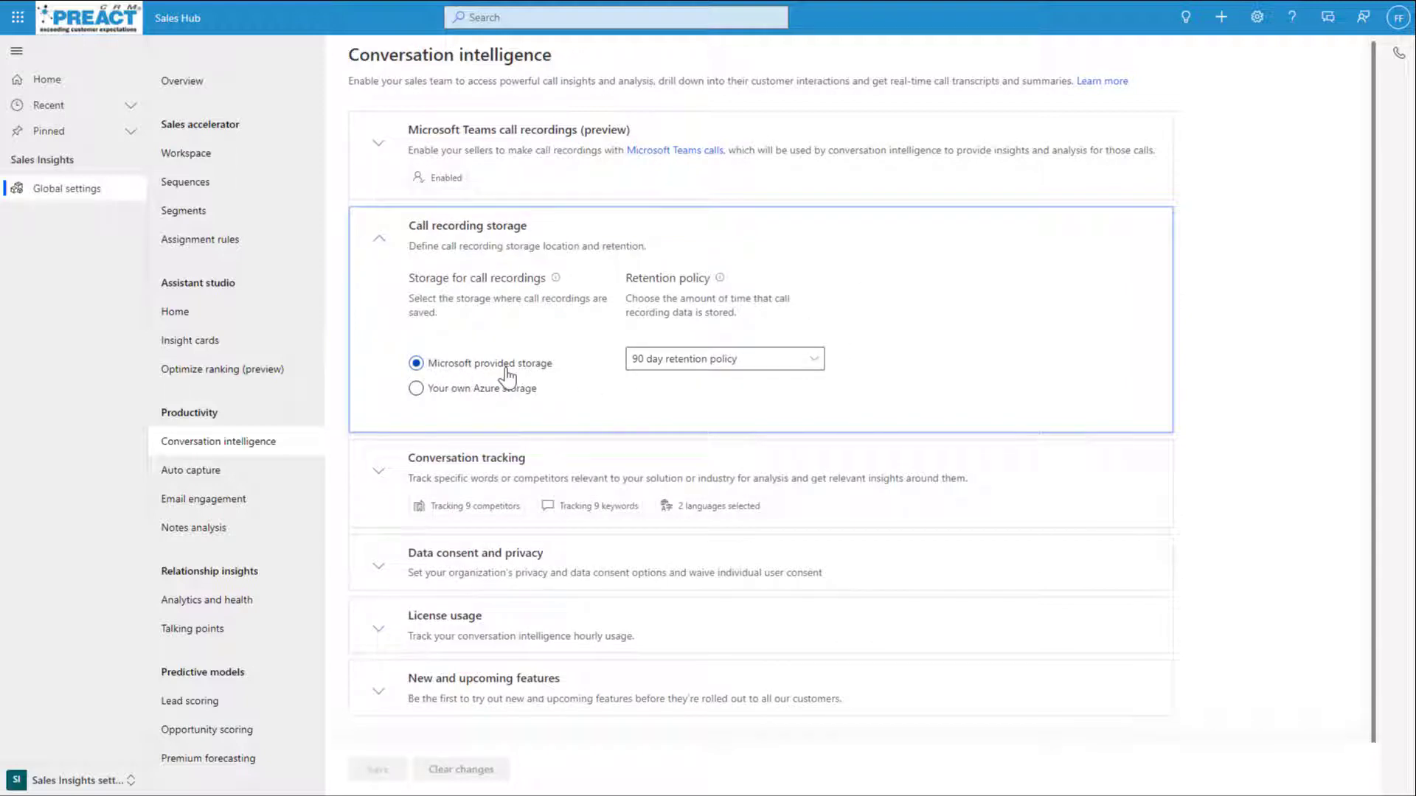
click(455, 398)
click(379, 239)
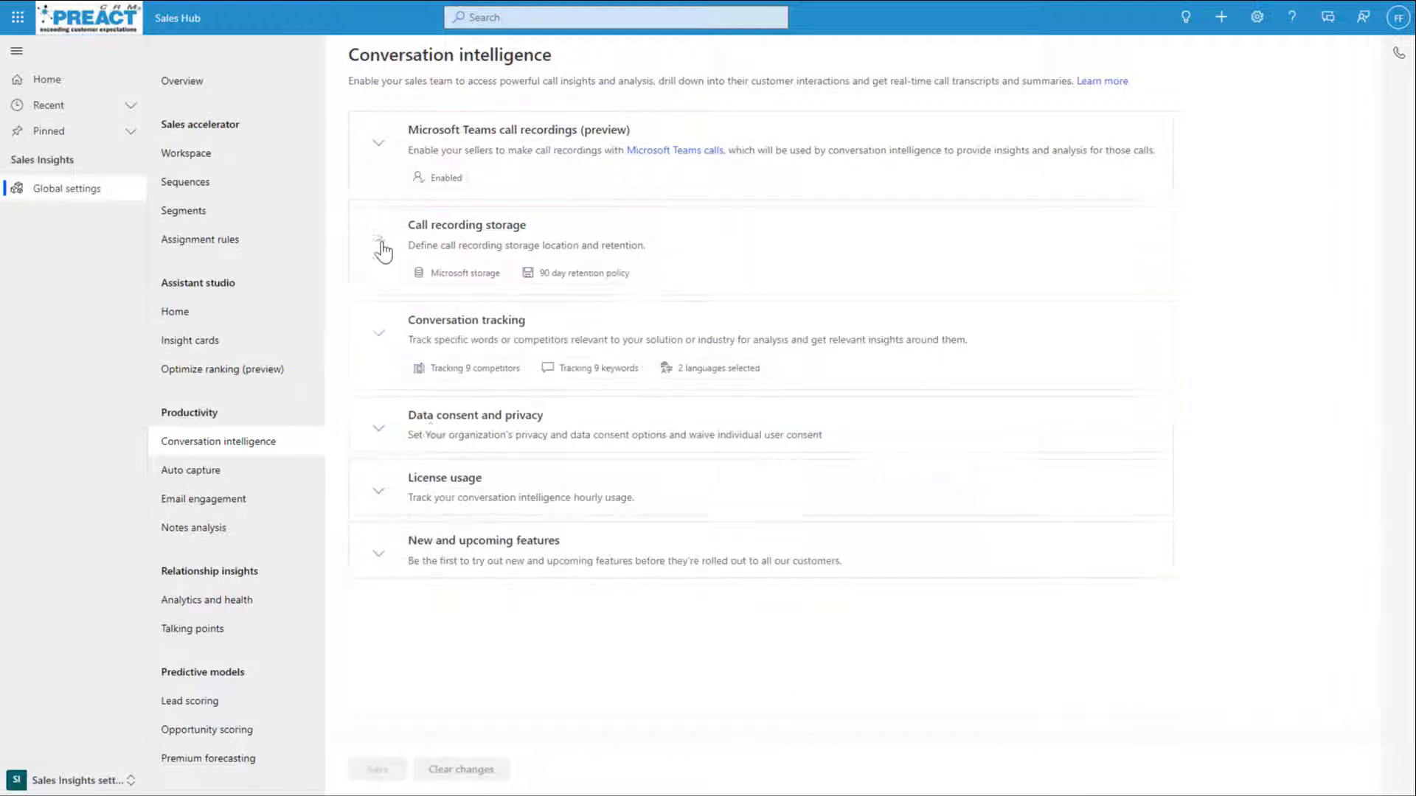
click(380, 336)
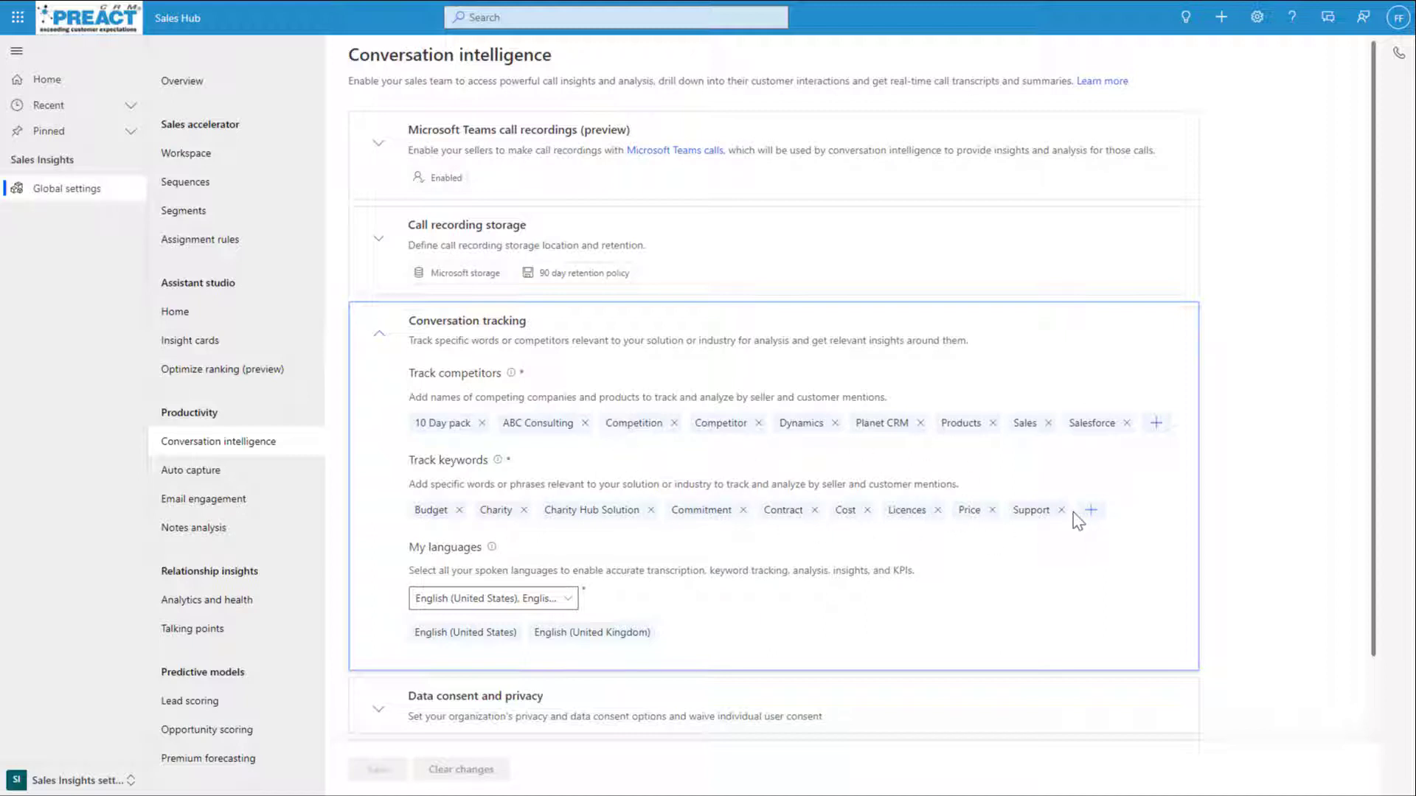
- Expand Data consent and privacy, showing read-only data access allowed and user consent not waived
scroll(947, 513, down, 2)
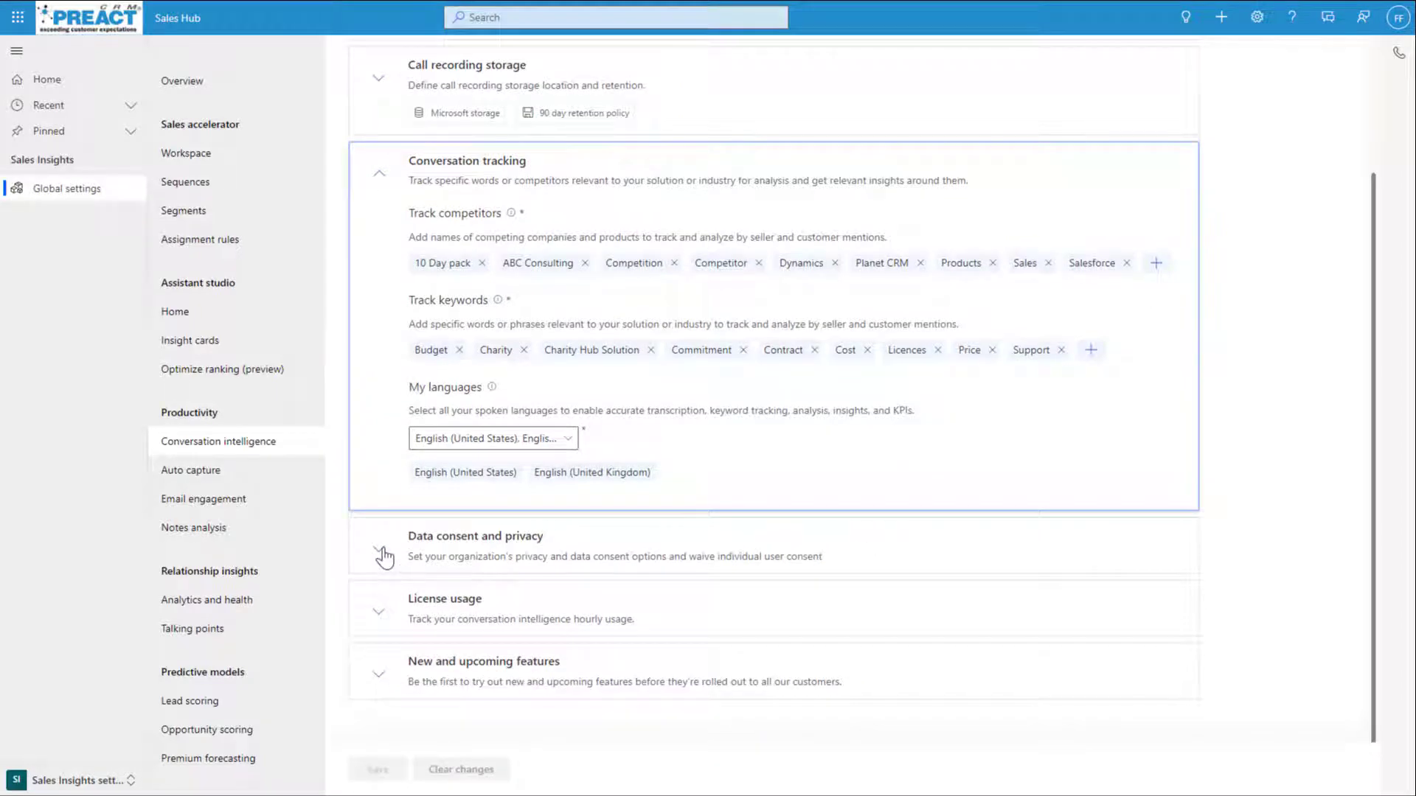
click(378, 549)
scroll(1080, 564, down, 1)
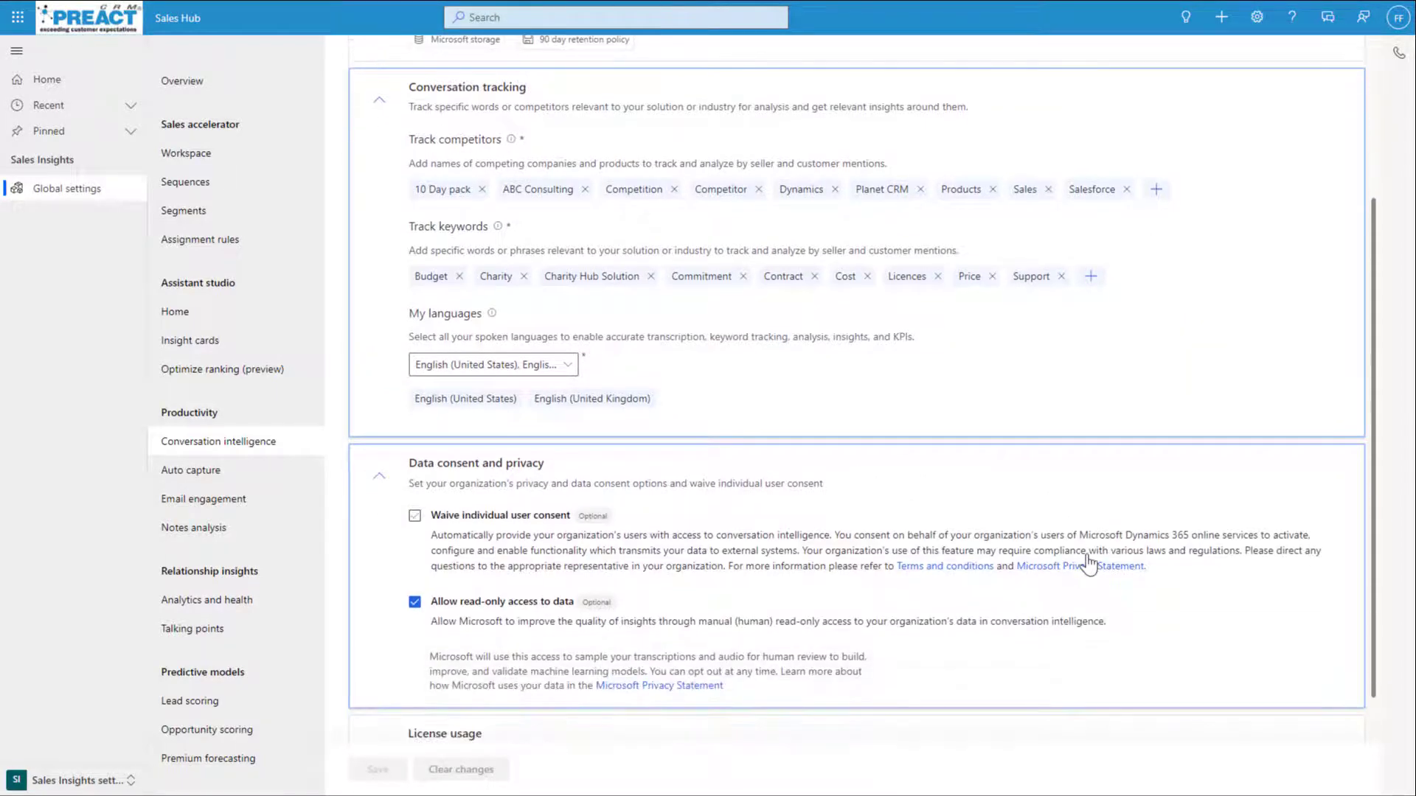
scroll(1081, 564, down, 2)
- Check the hours left under License usage, glance at New and upcoming features, and return to the top
click(379, 612)
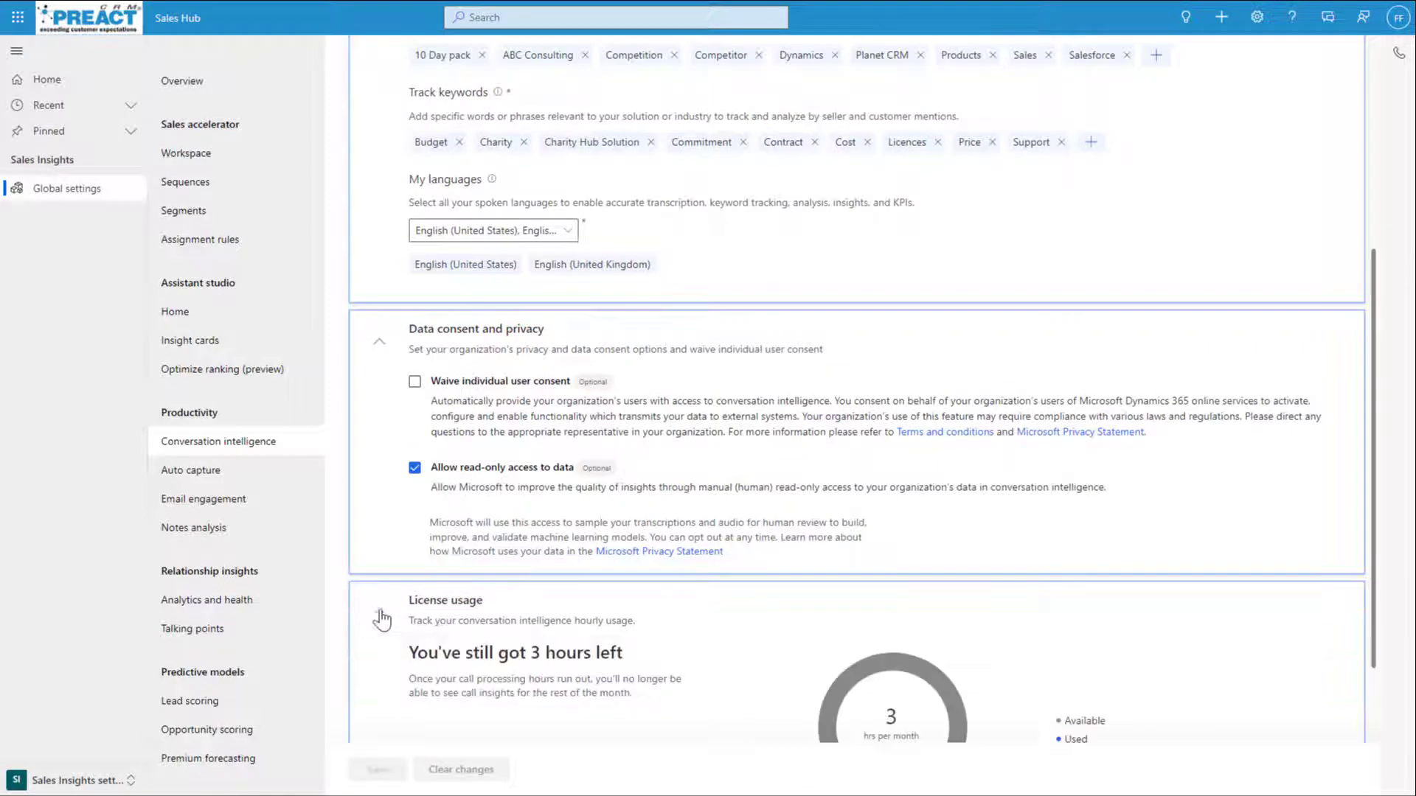
scroll(952, 560, down, 3)
mouse_move(961, 557)
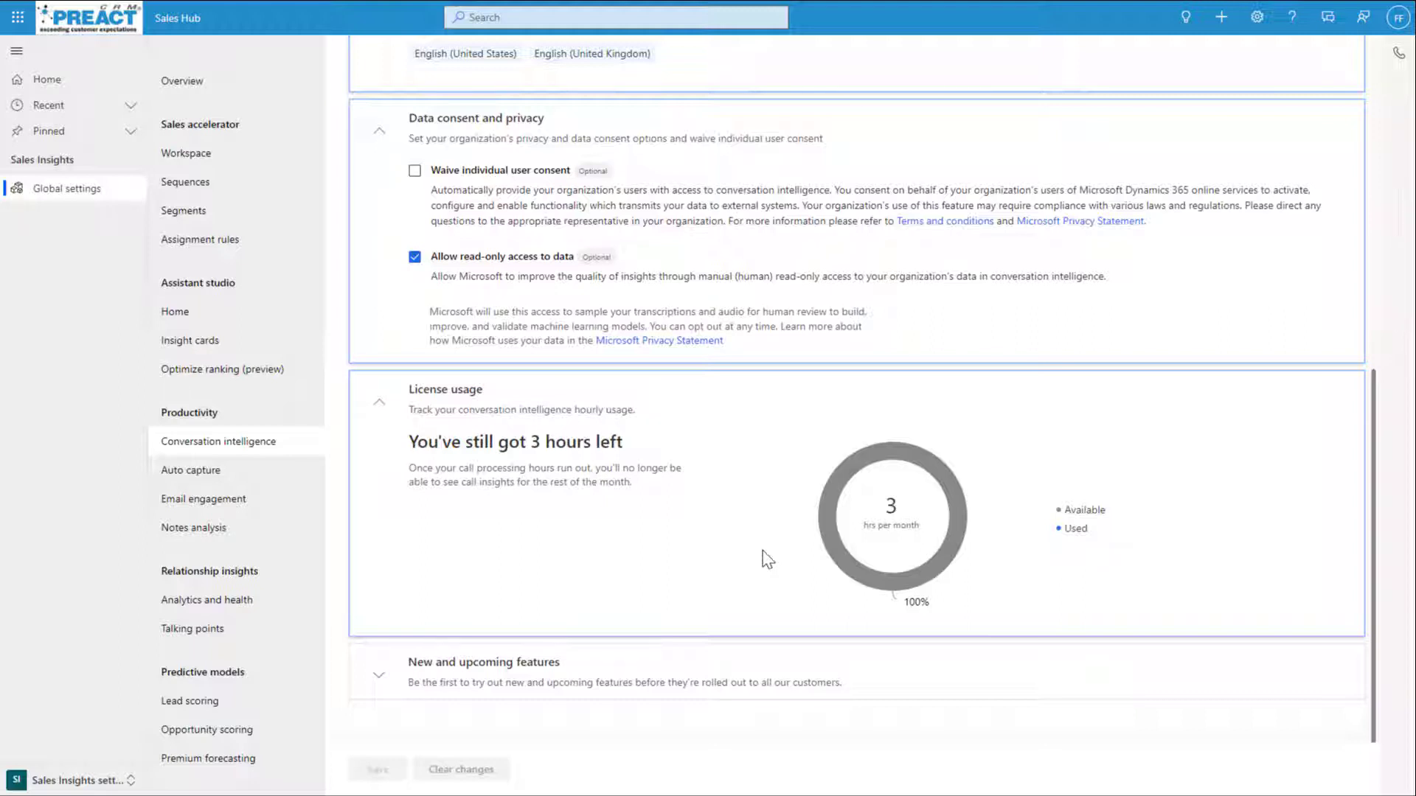
click(378, 404)
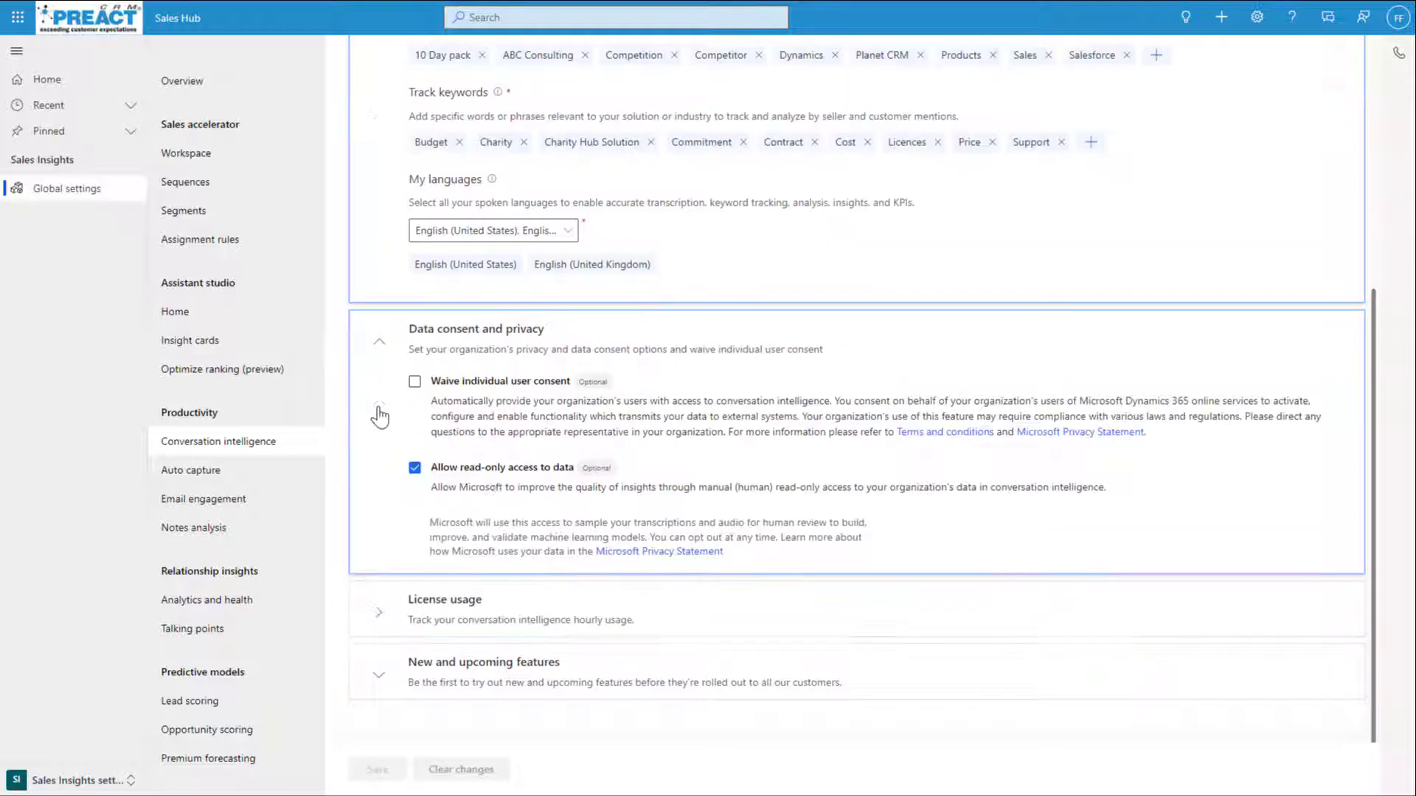
click(379, 676)
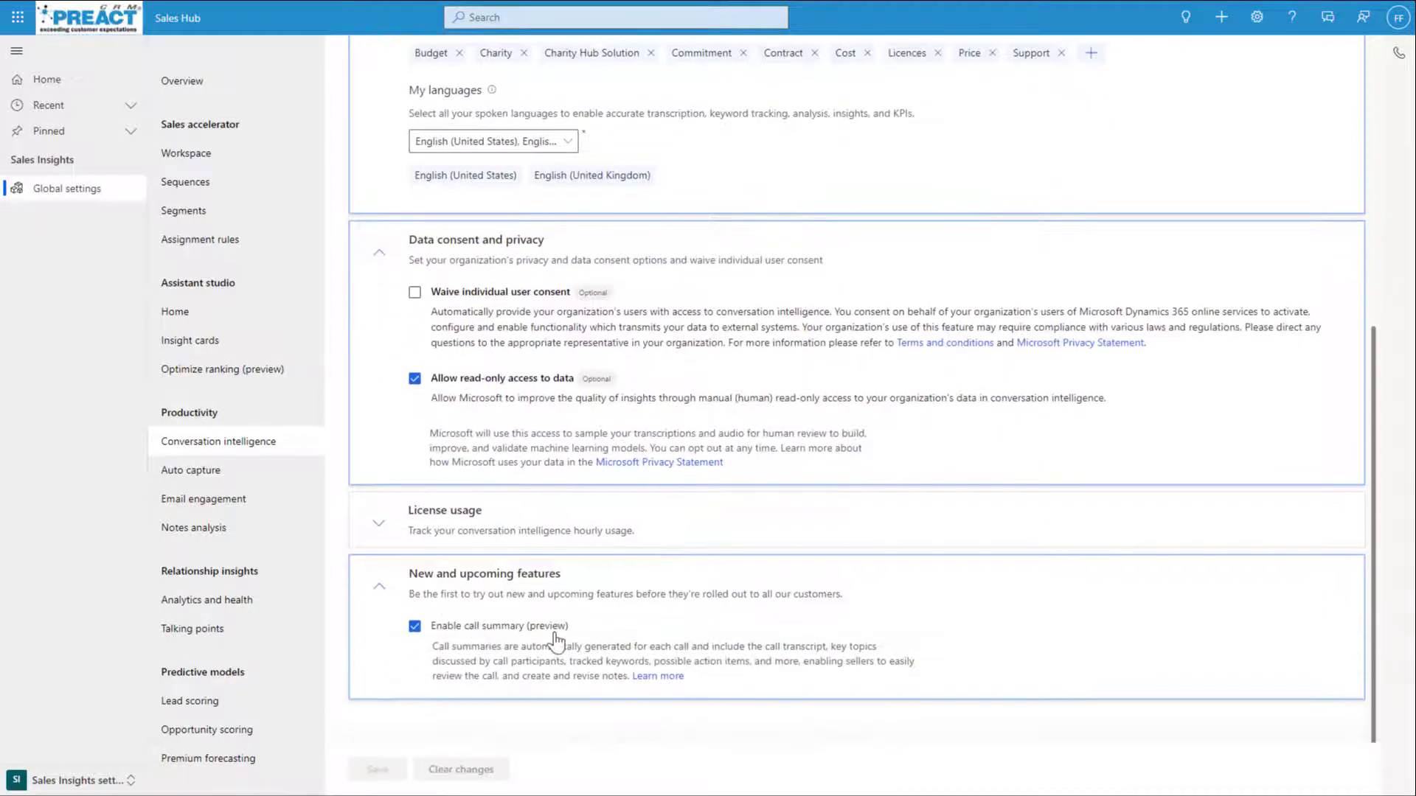
click(378, 590)
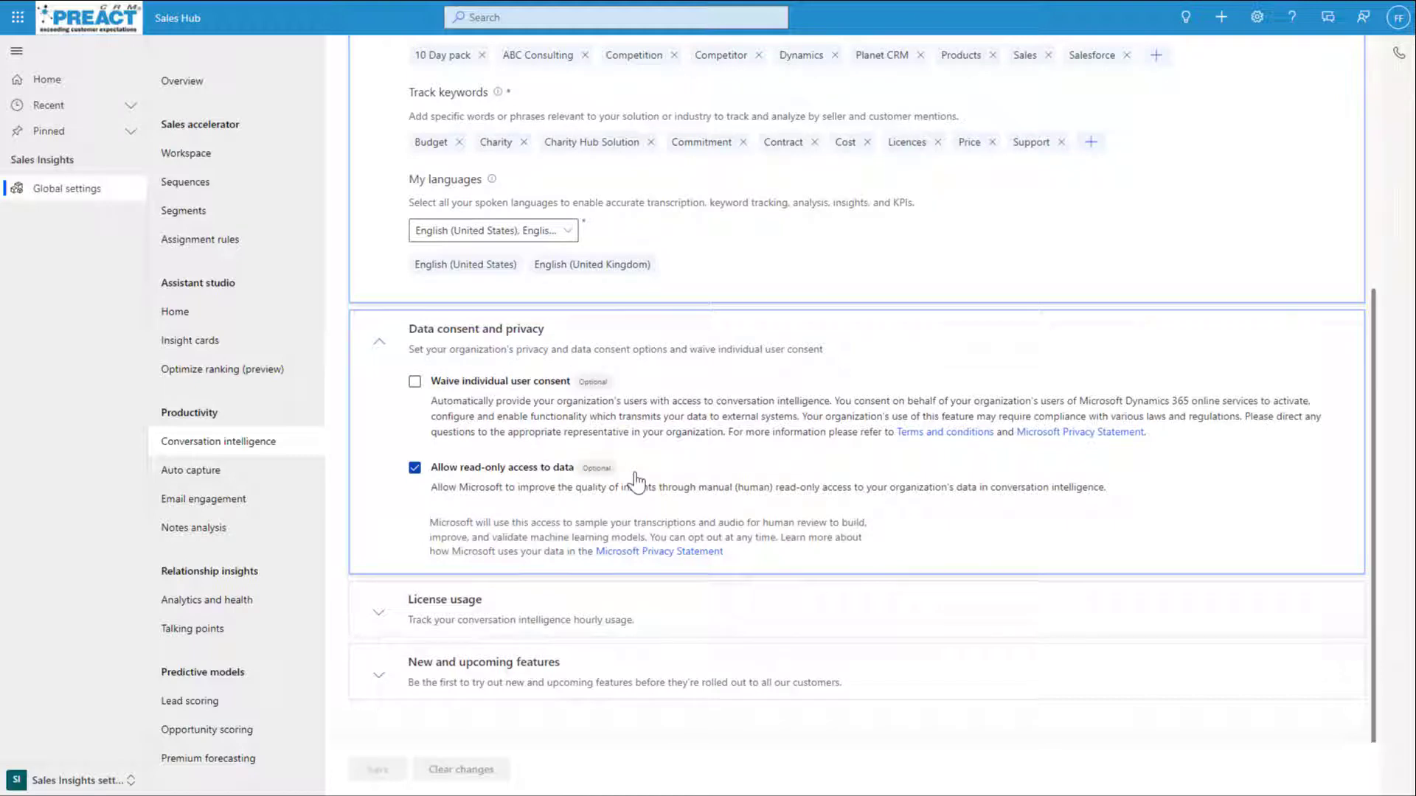
scroll(649, 472, up, 5)
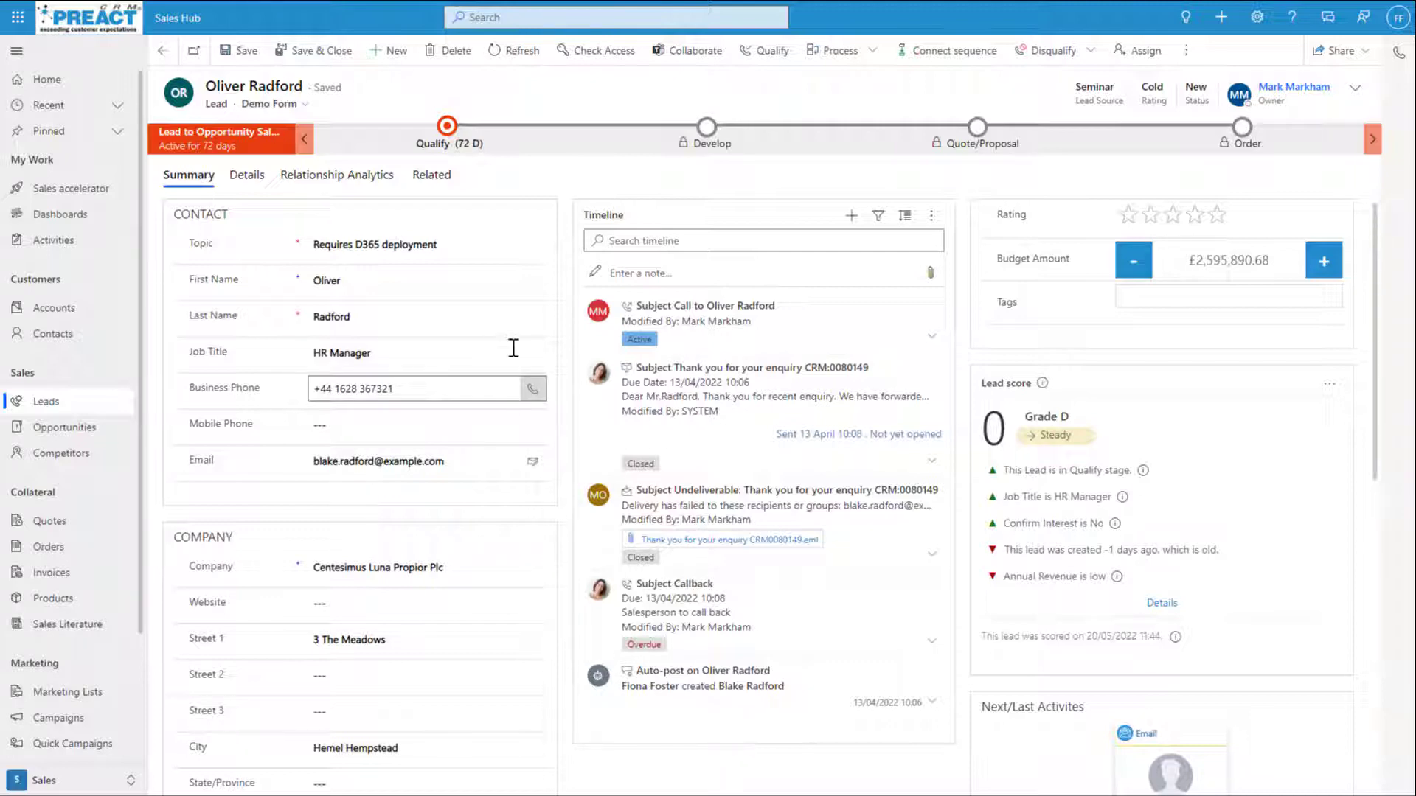
- On the 'Requires D365 deployment' lead, try the Calls dialer's record search, then close the dialer
click(1398, 54)
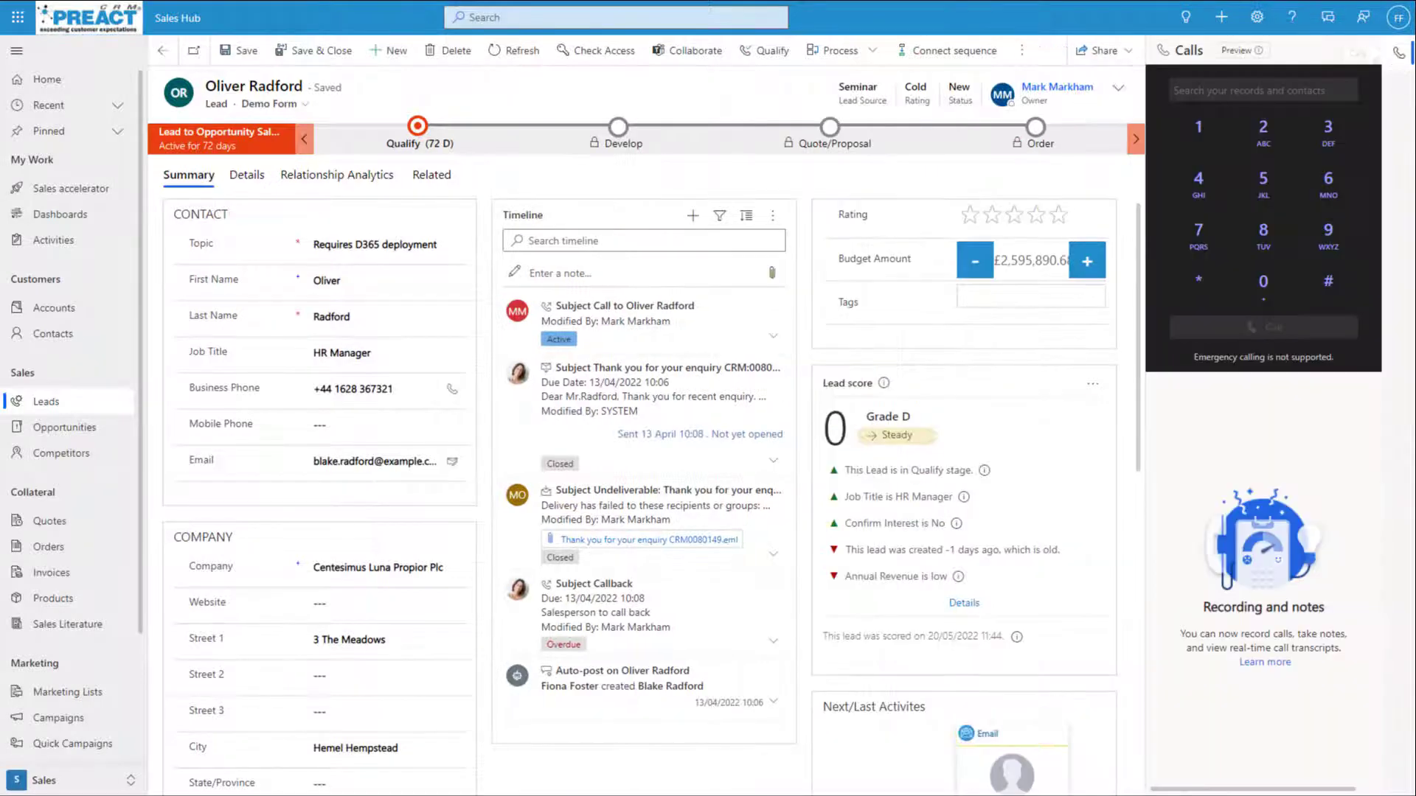
click(1228, 92)
click(1398, 55)
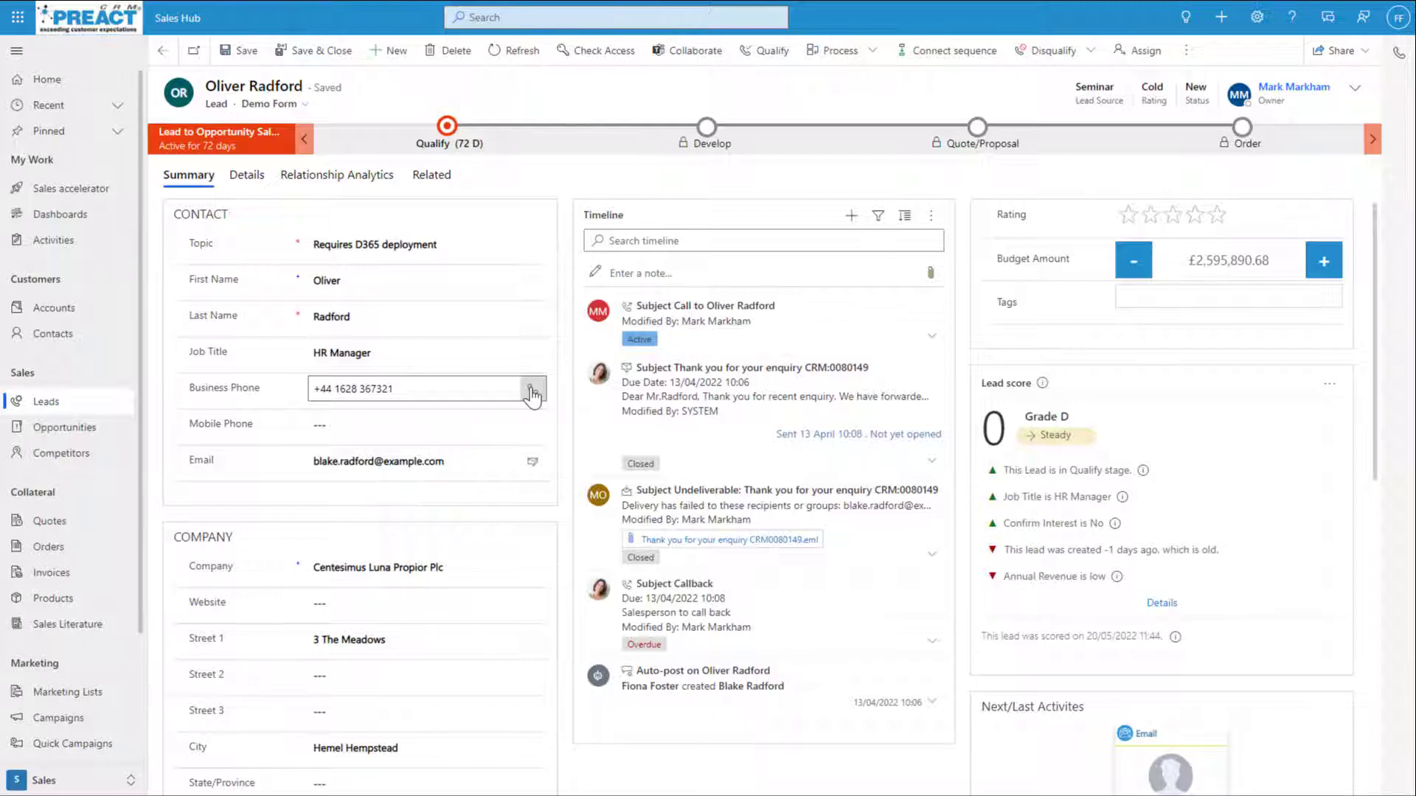
- Call the lead's business phone and follow the Transcript, Notes and Details tabs
click(531, 392)
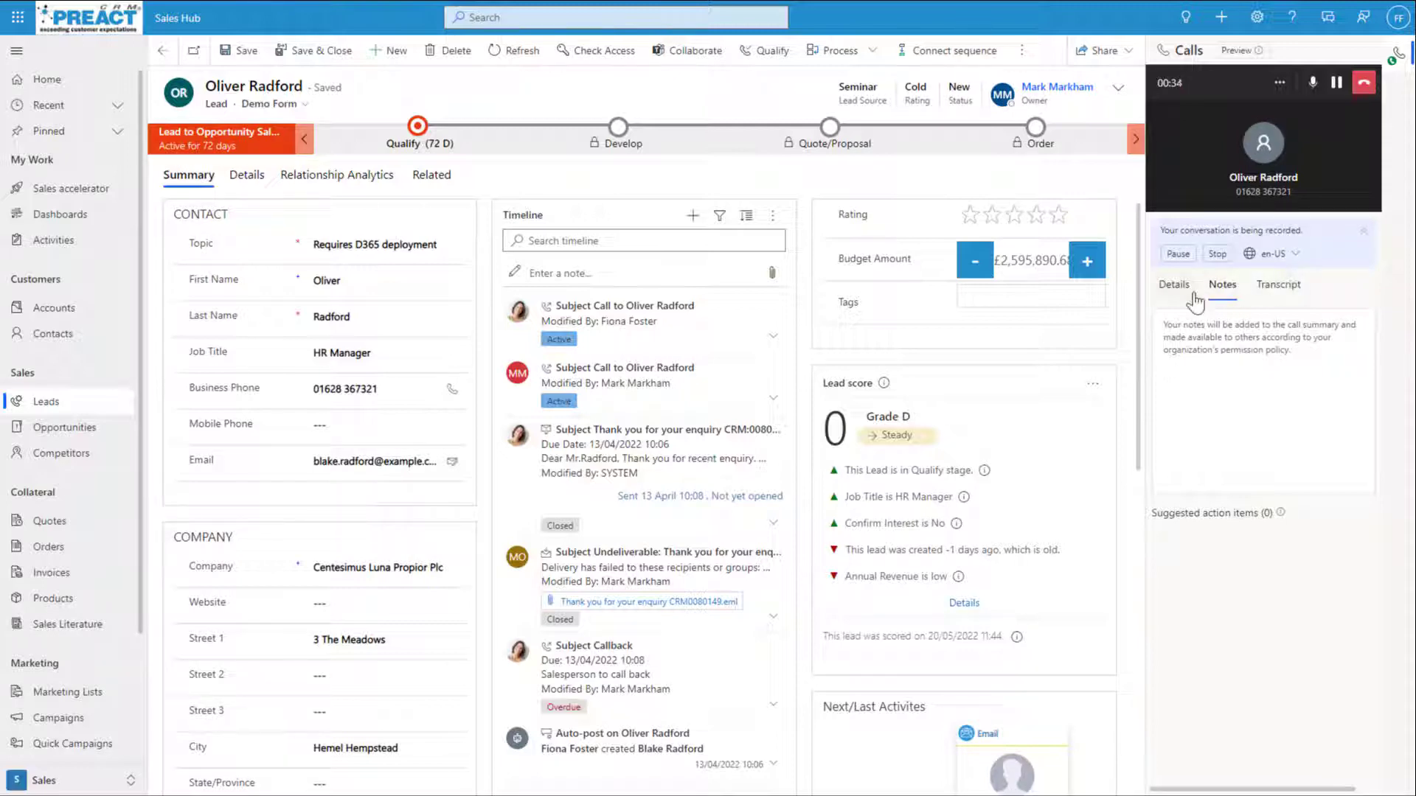
click(1272, 287)
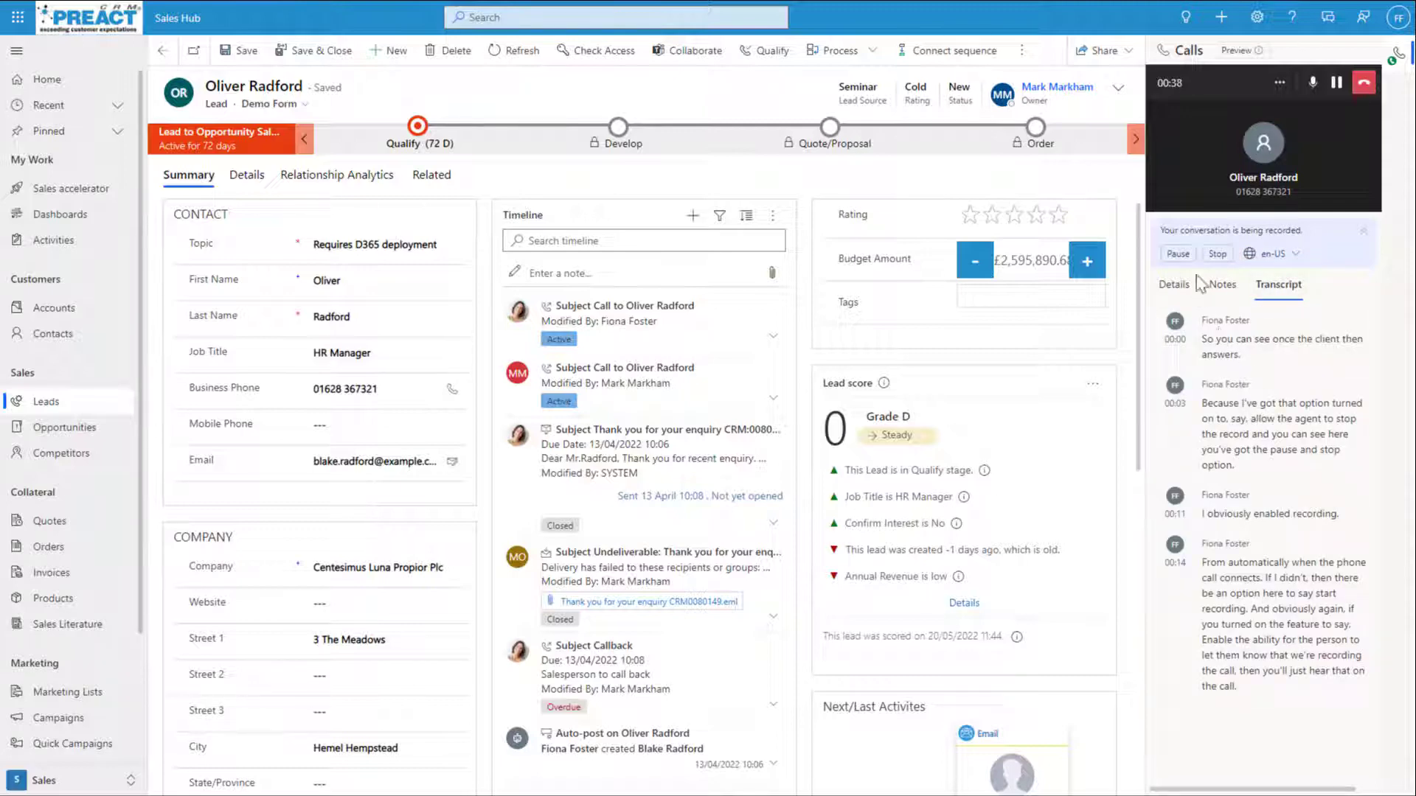
click(1217, 289)
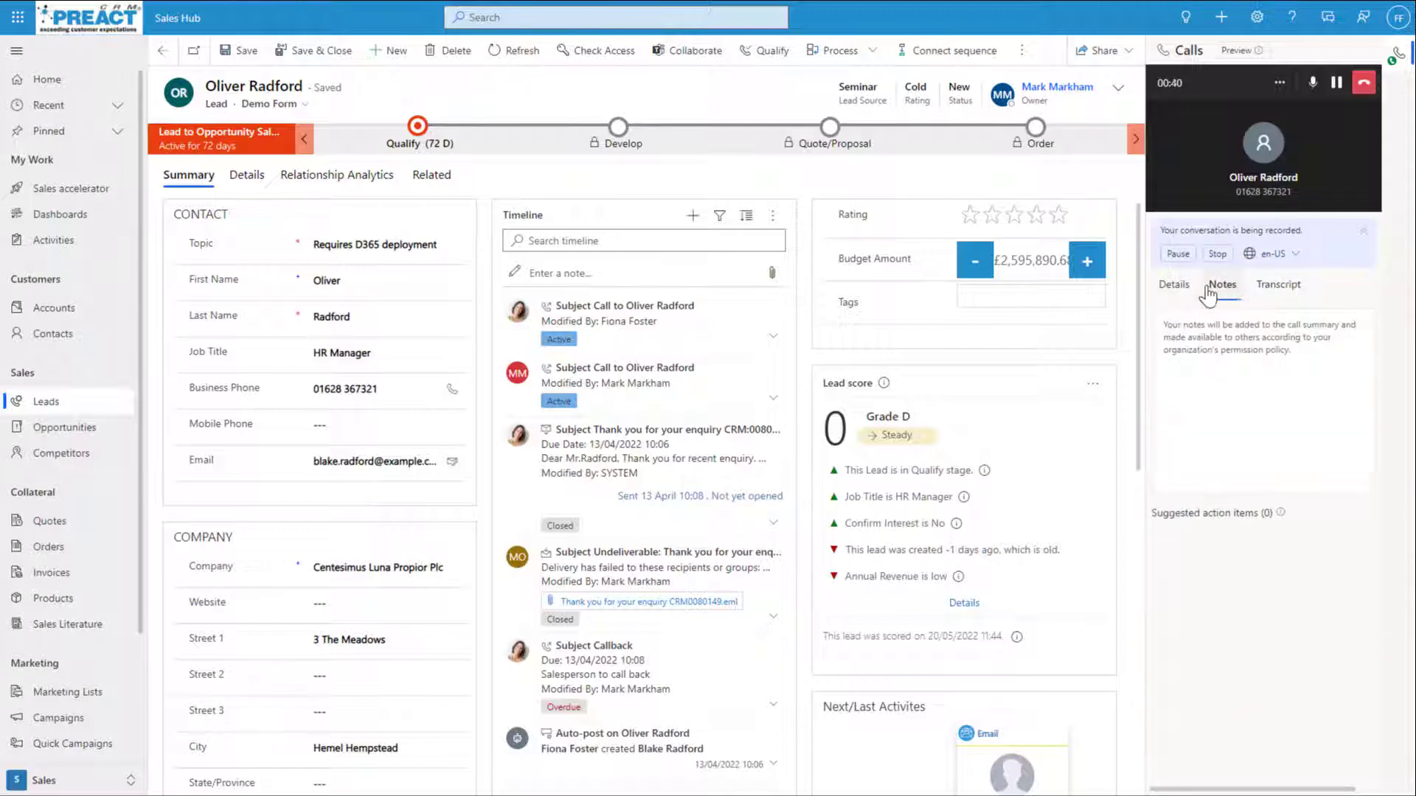
click(1174, 286)
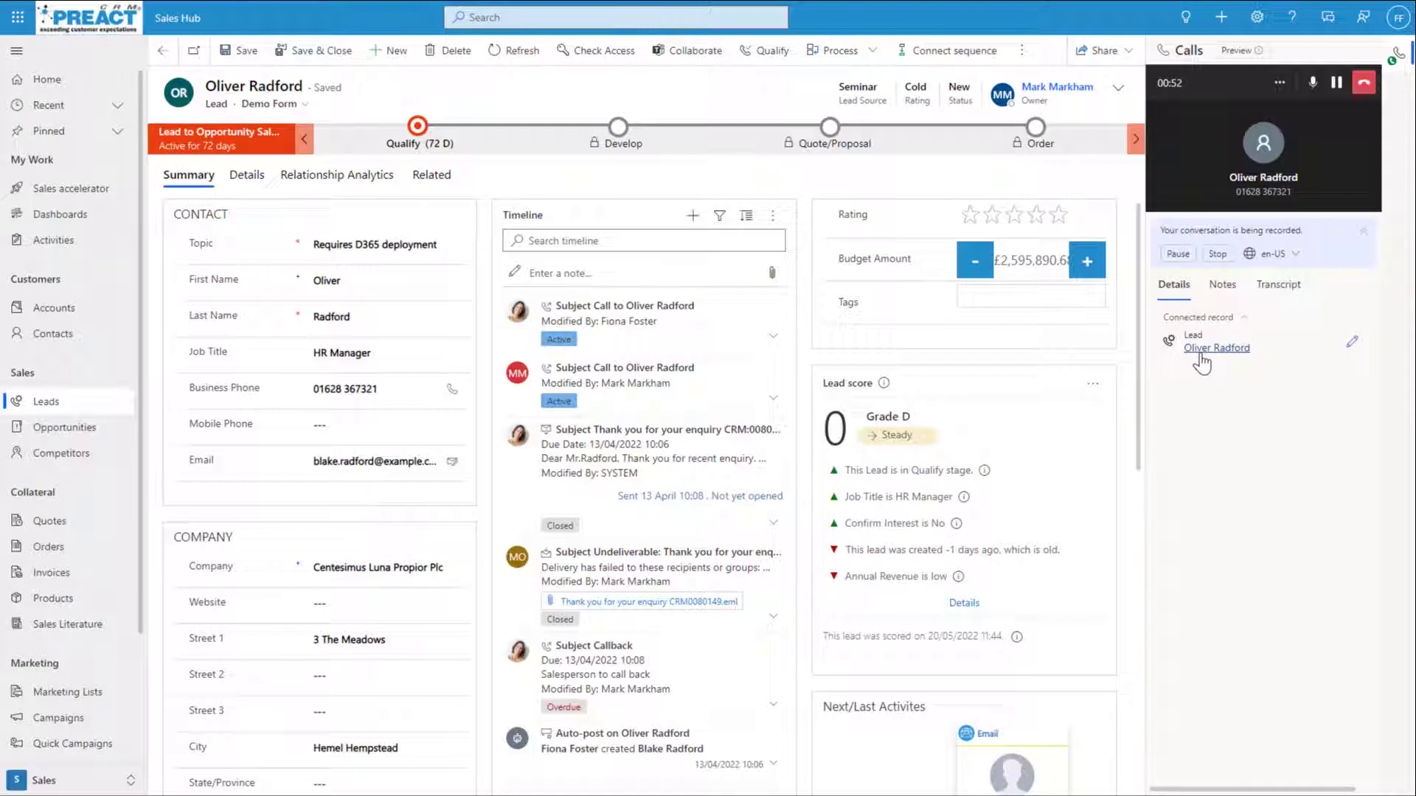
- End the call, dismiss the quality rating, and preview the full call summary
click(1363, 86)
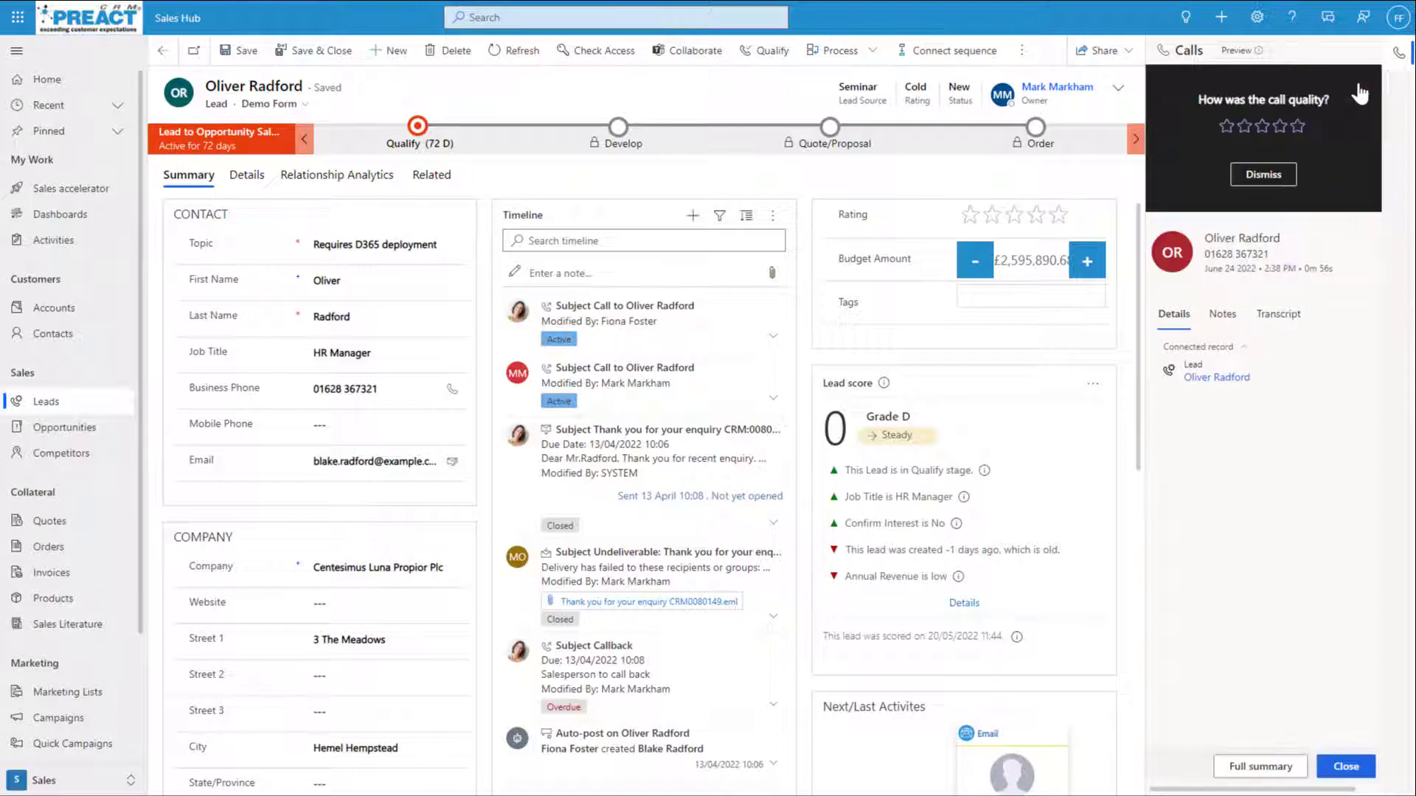
click(1265, 174)
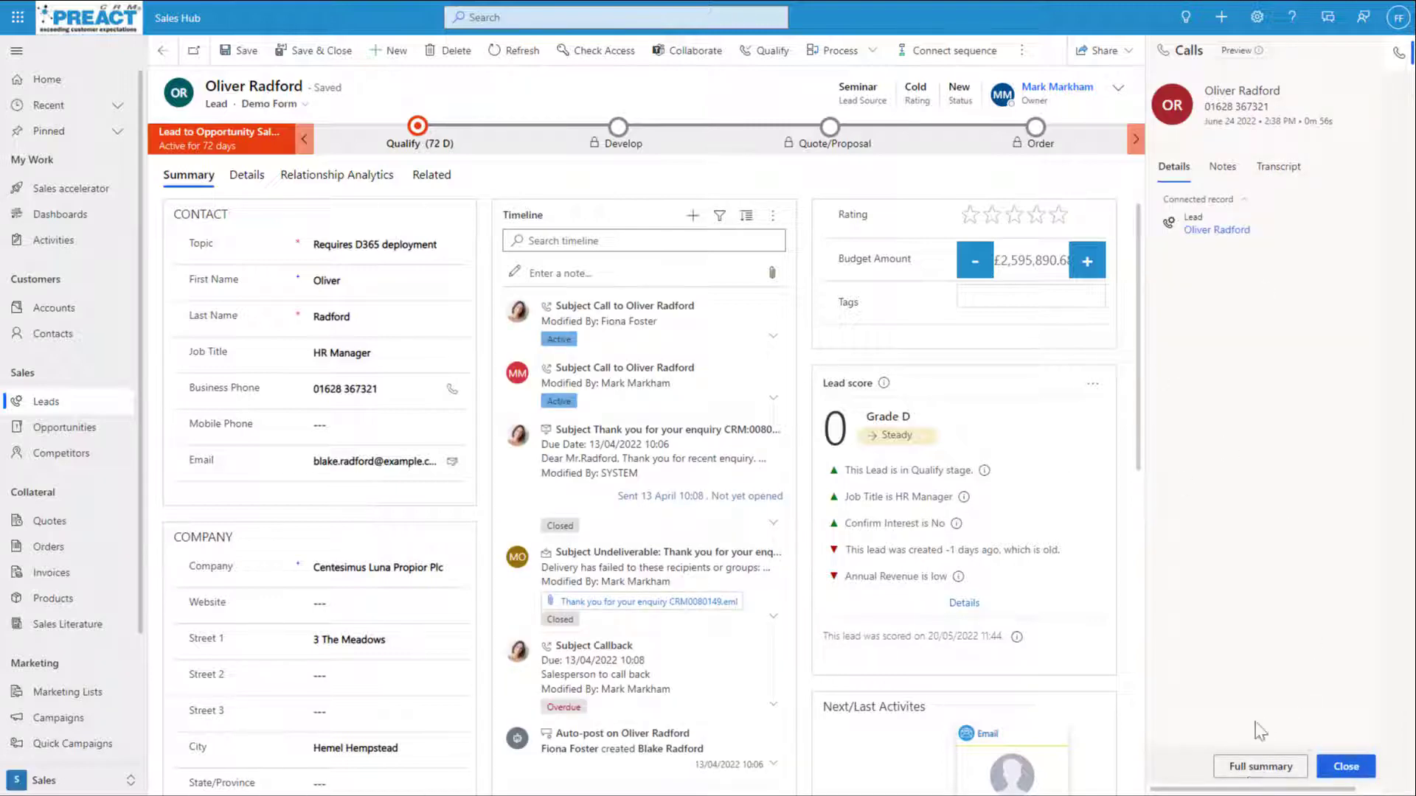
click(1280, 777)
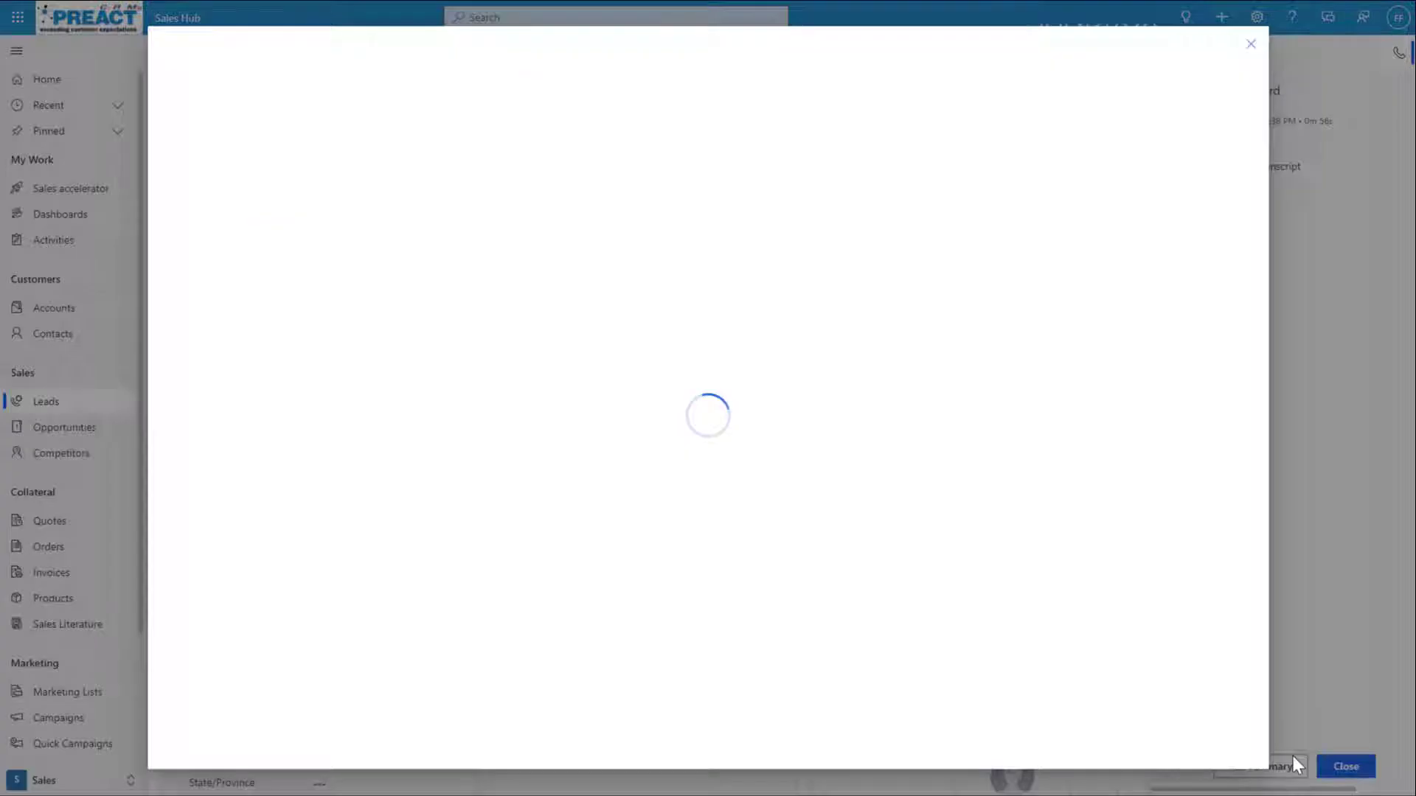
click(1252, 44)
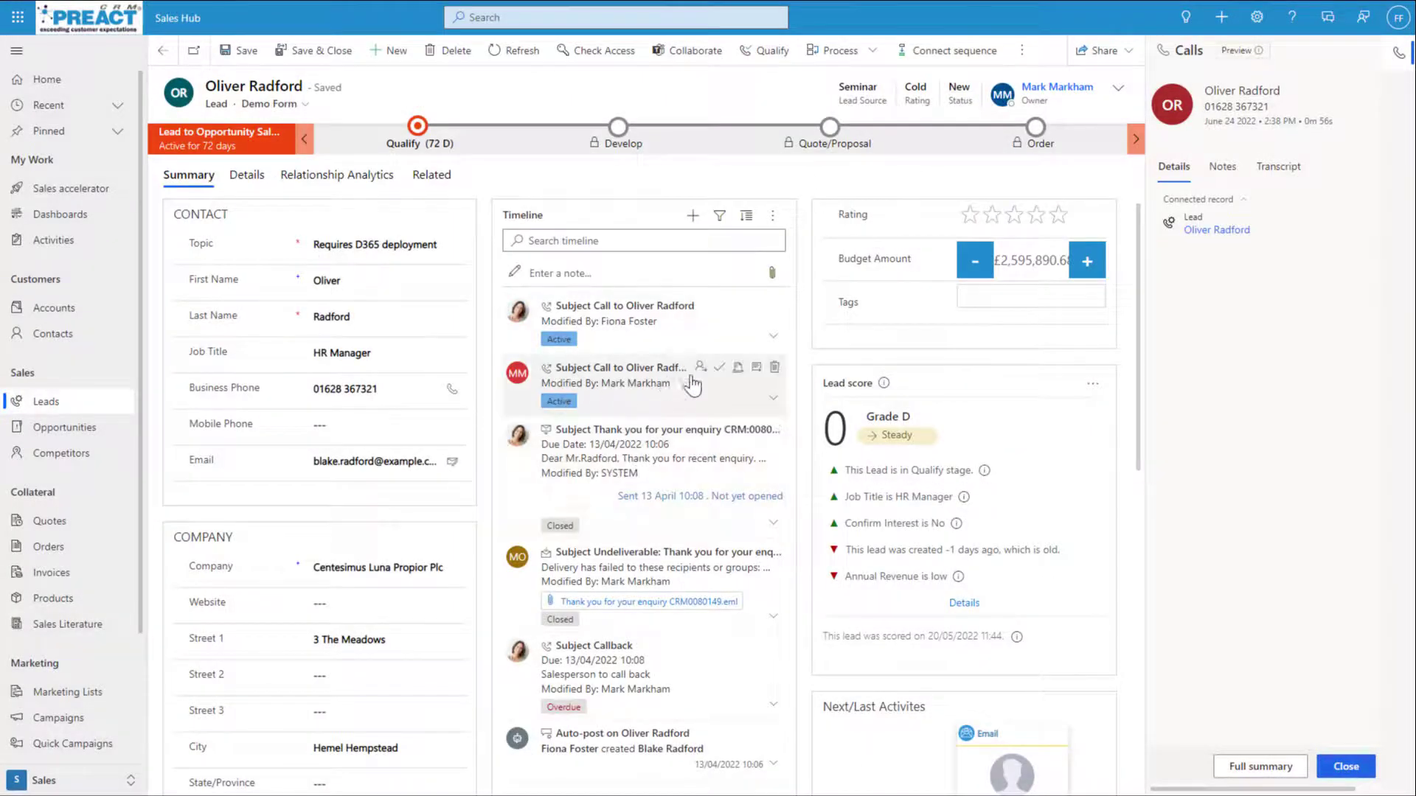
- From the phone call record's Call Summary notes, add the demo-setup highlight to the notes
click(757, 368)
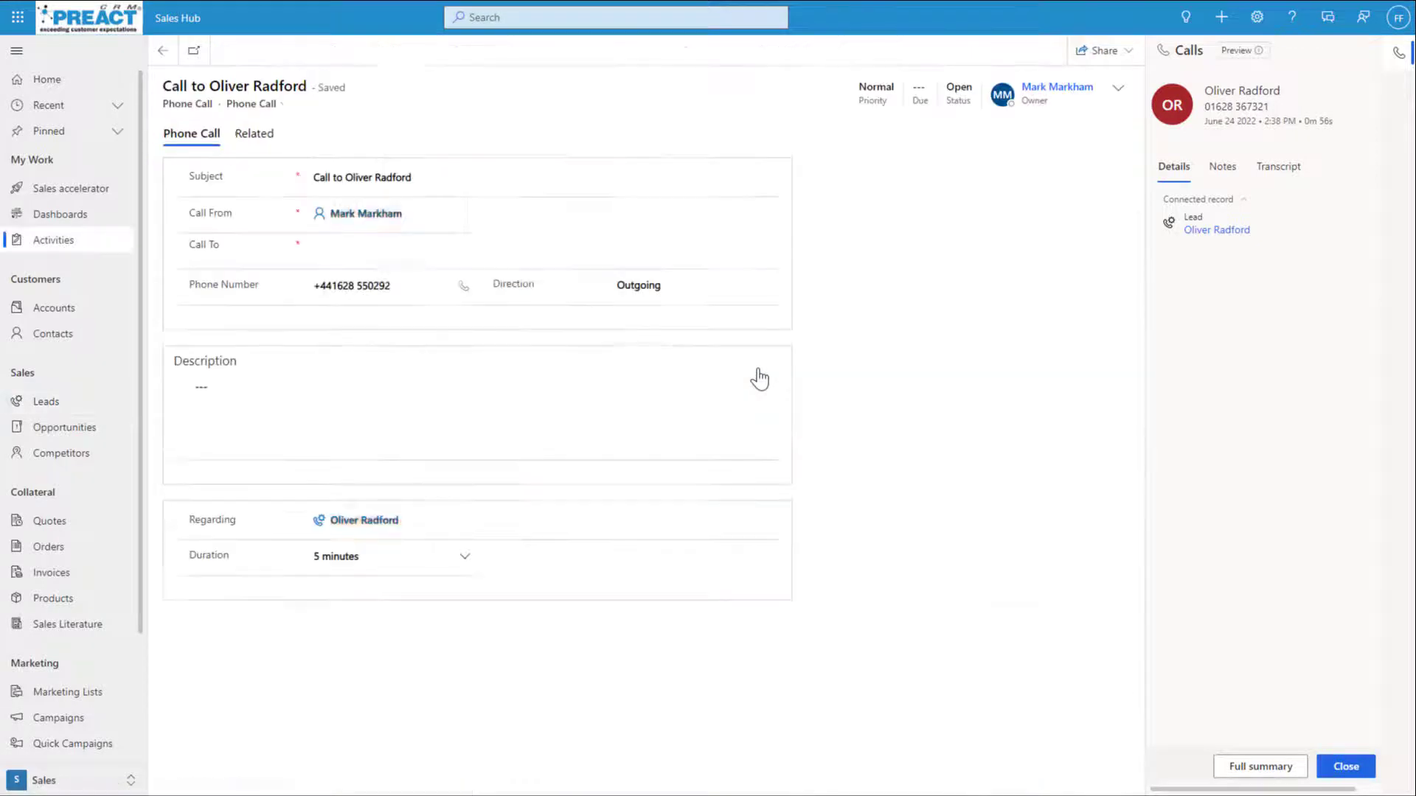
click(1346, 766)
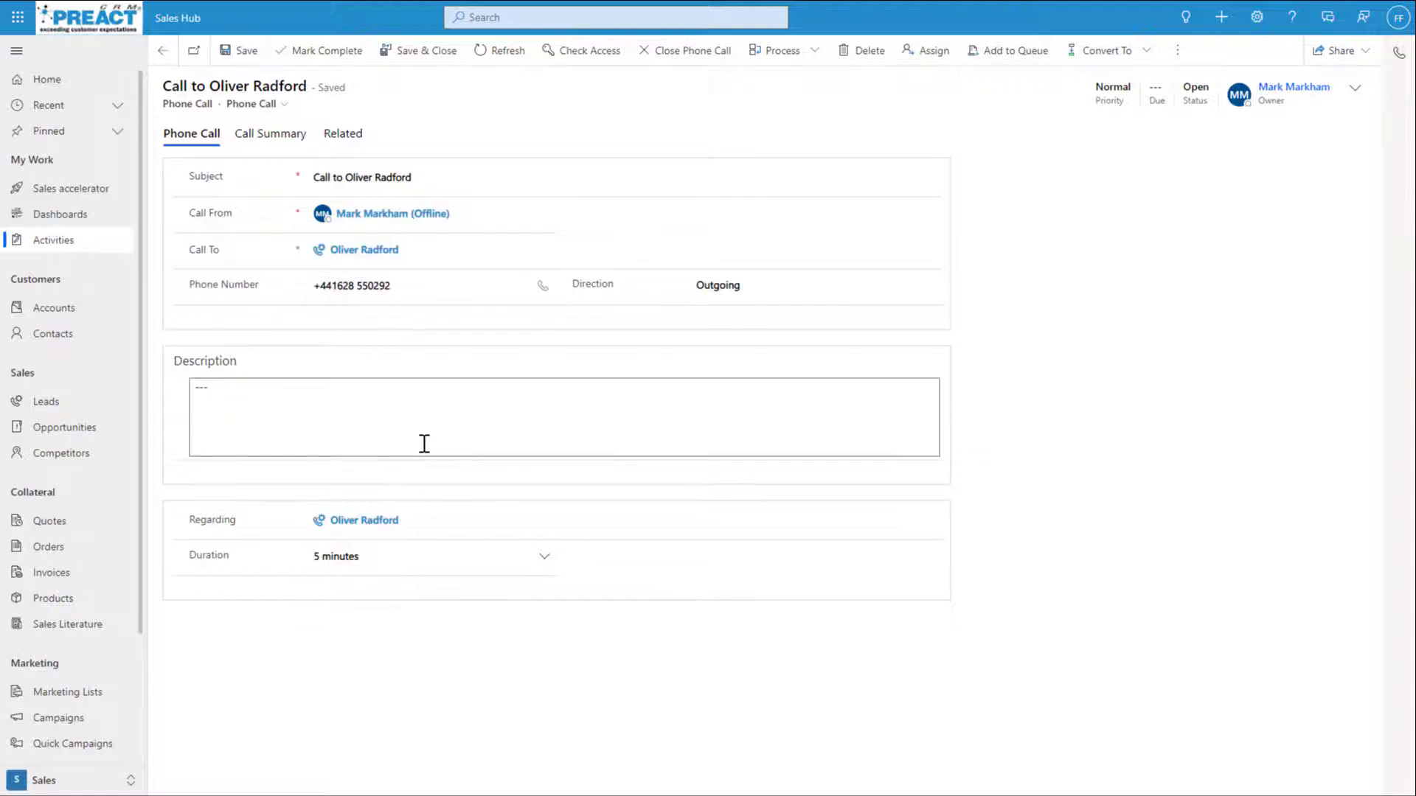
click(262, 139)
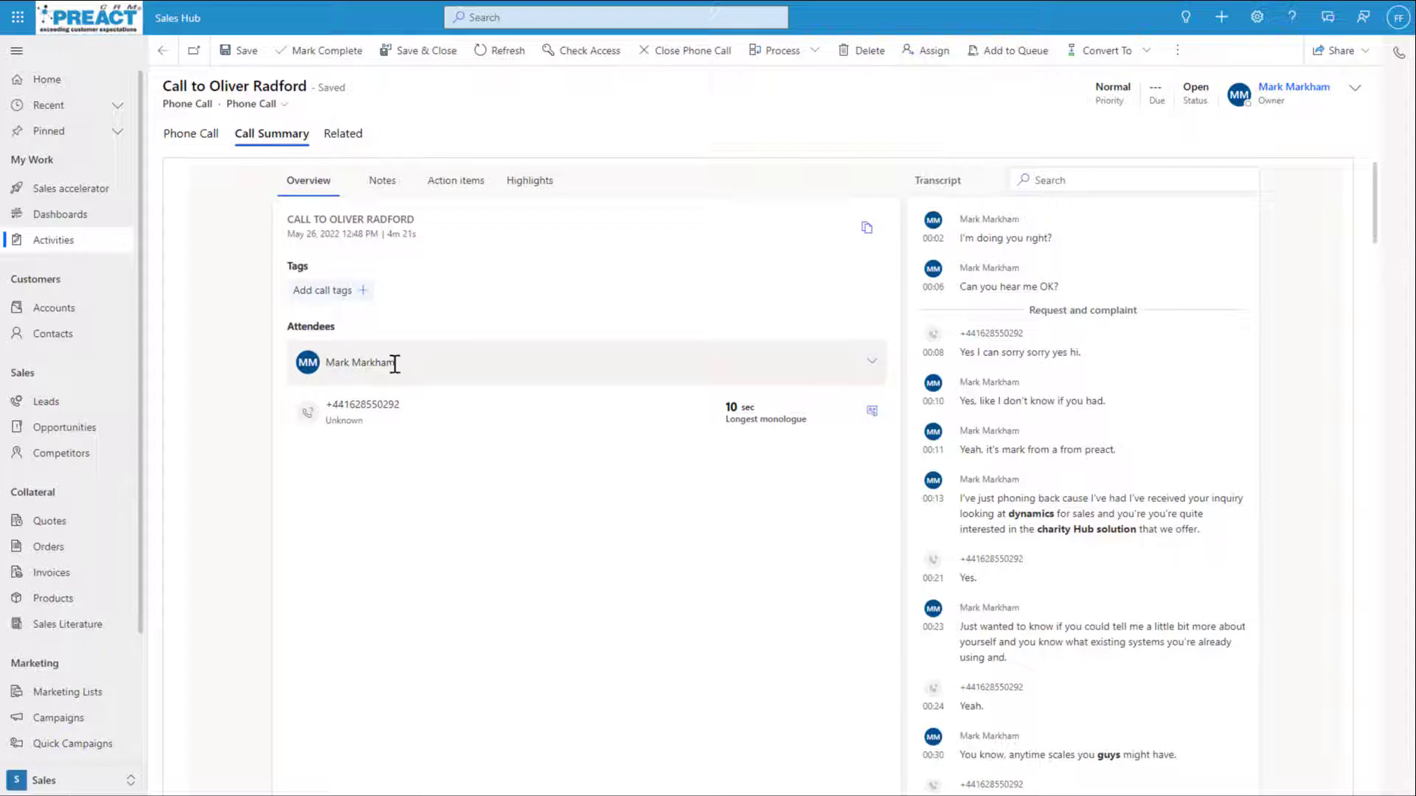
click(382, 185)
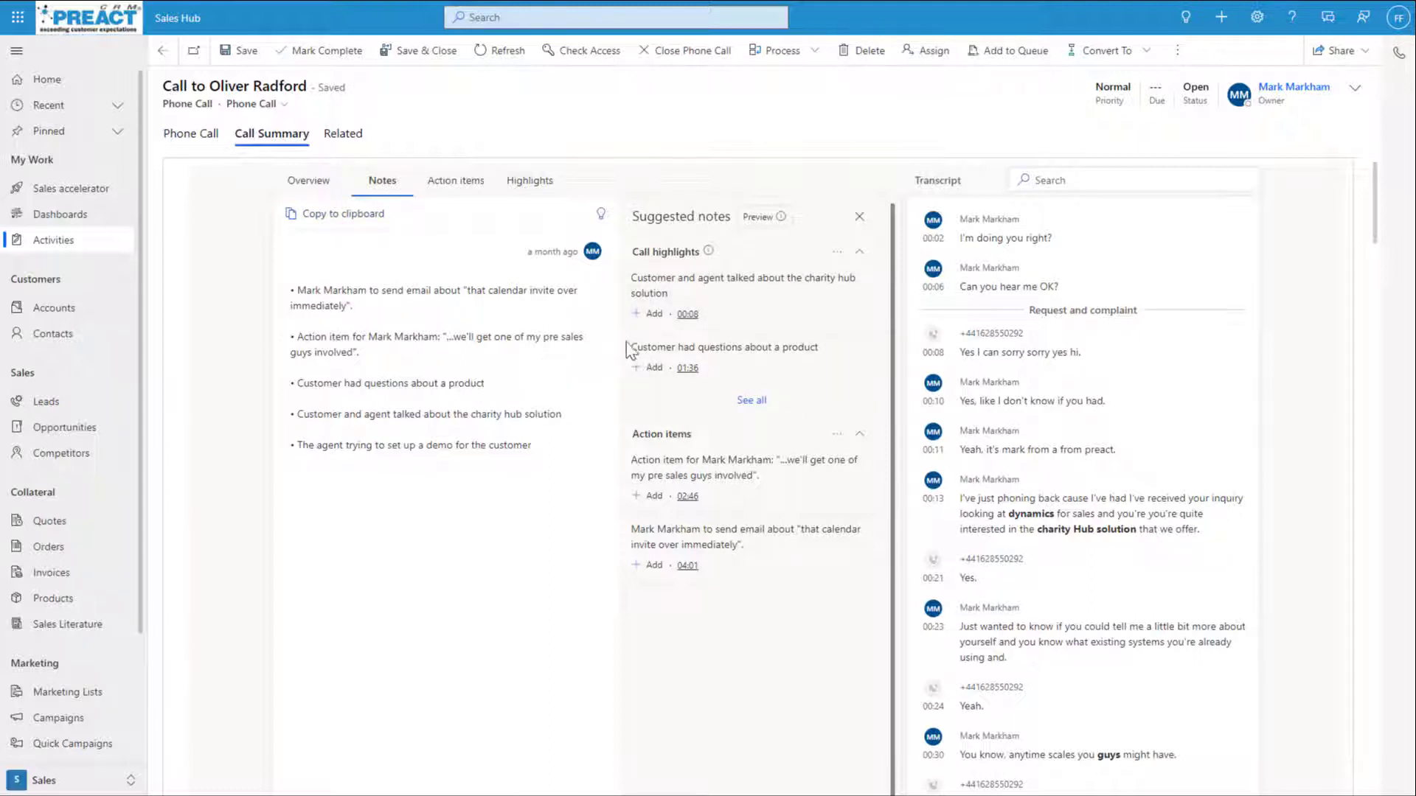
click(750, 400)
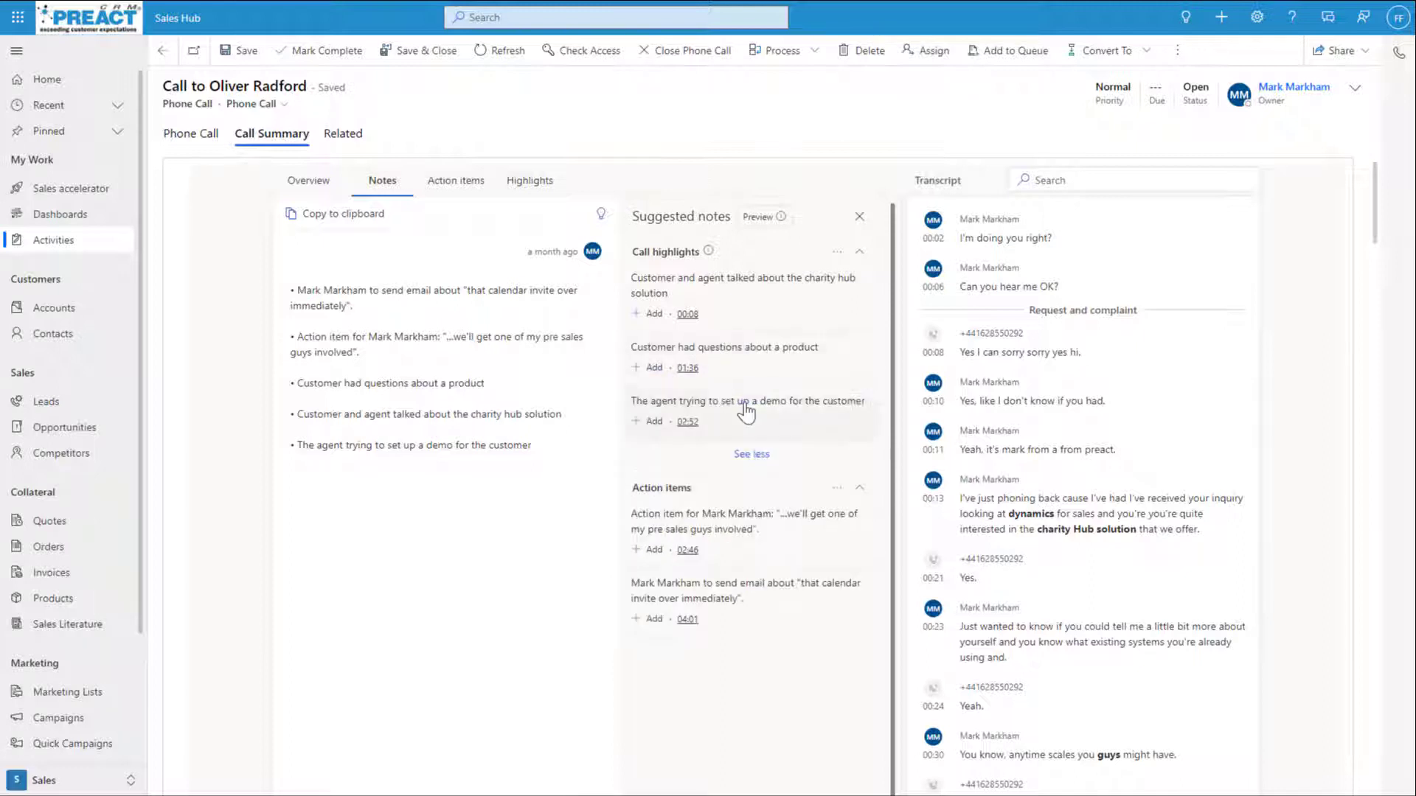
click(636, 423)
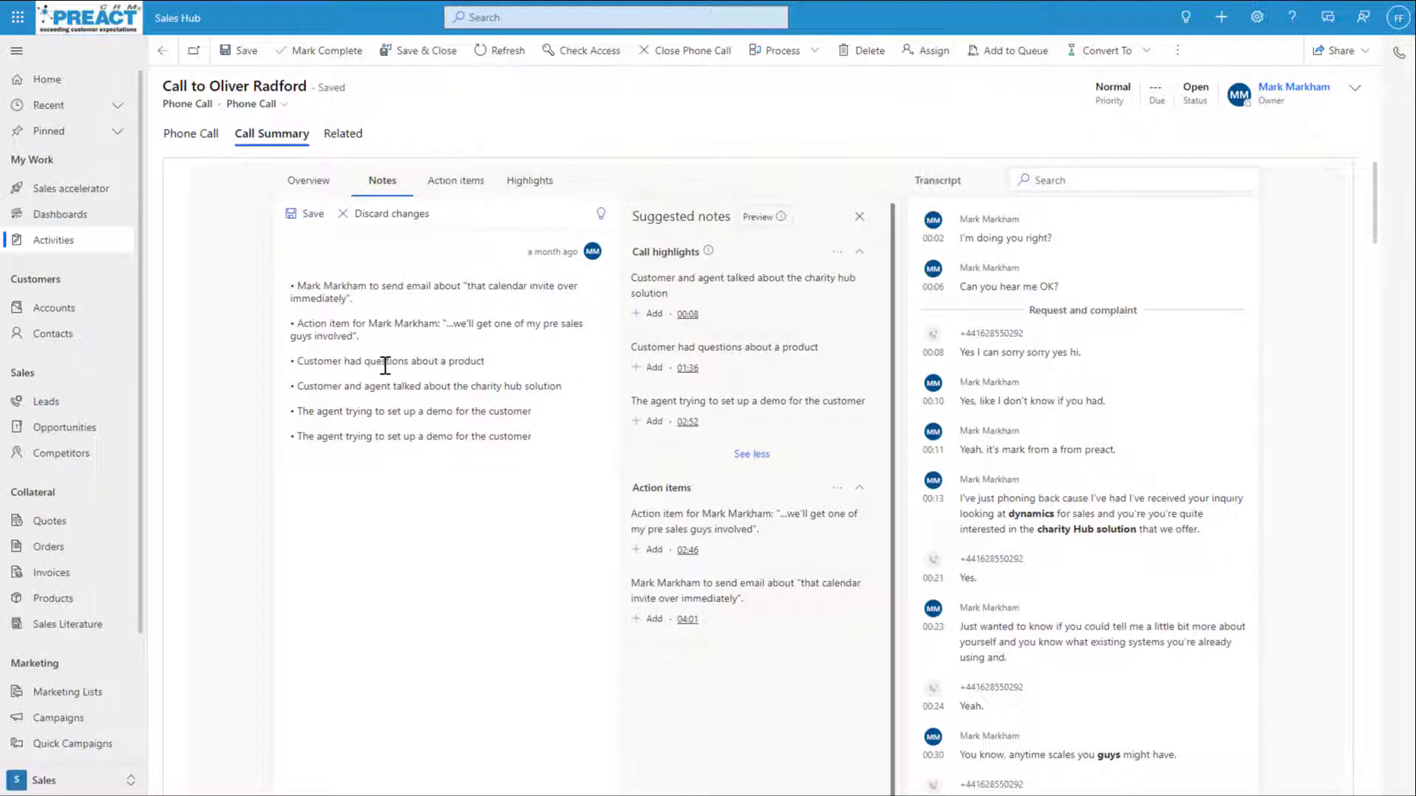
- Open the call's Action items and read through the expanded email suggestion
click(465, 185)
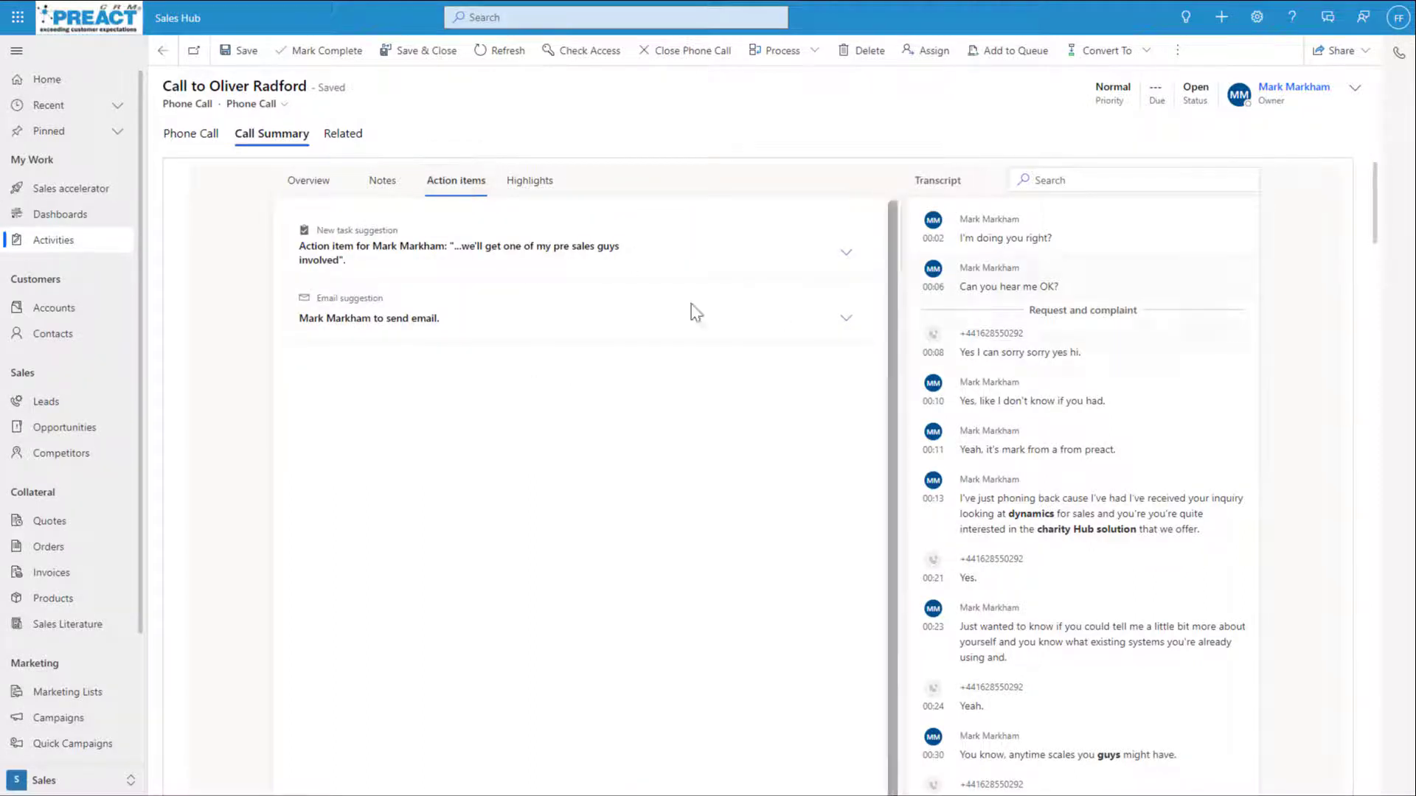
click(846, 318)
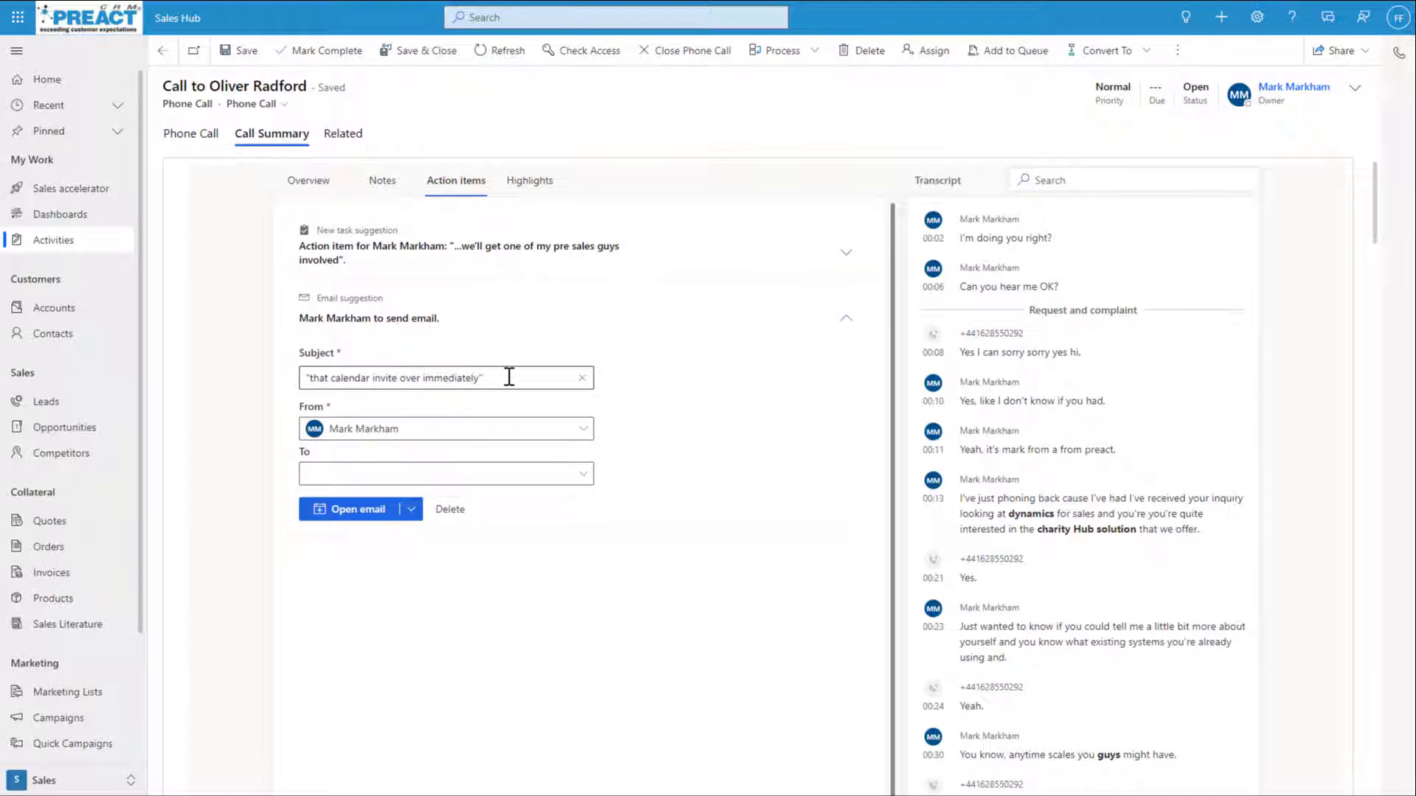
scroll(1099, 531, down, 2)
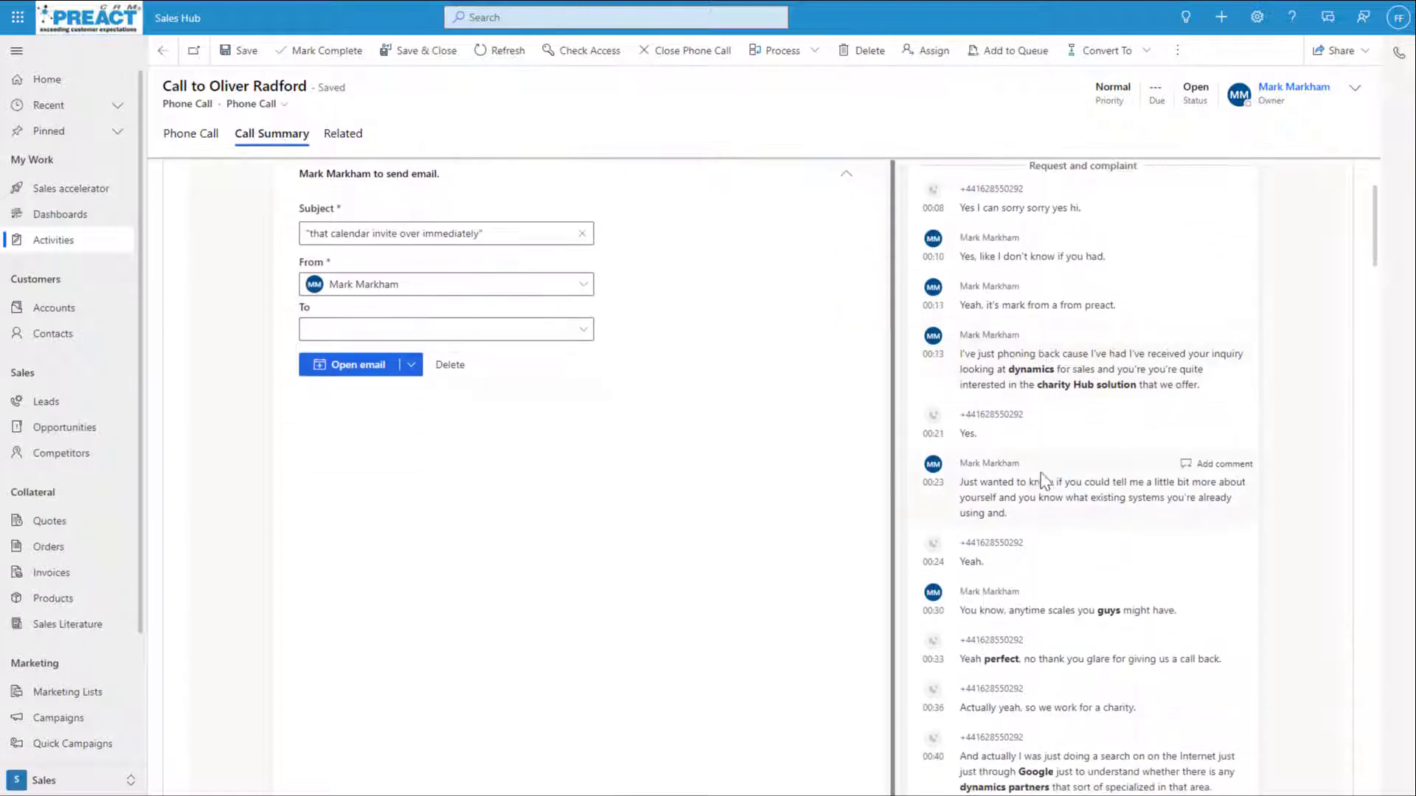
scroll(970, 401, up, 2)
scroll(1062, 443, down, 4)
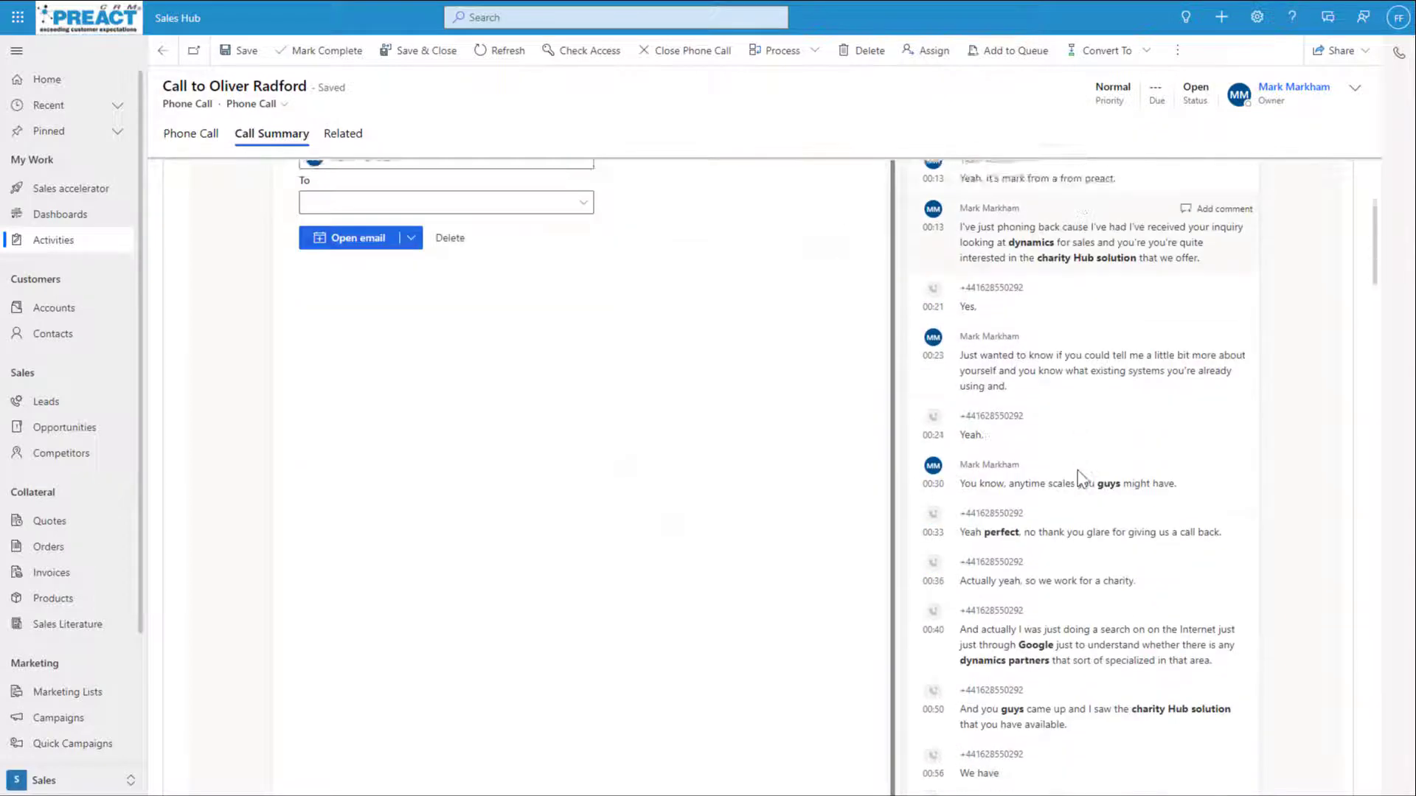
scroll(1082, 479, up, 2)
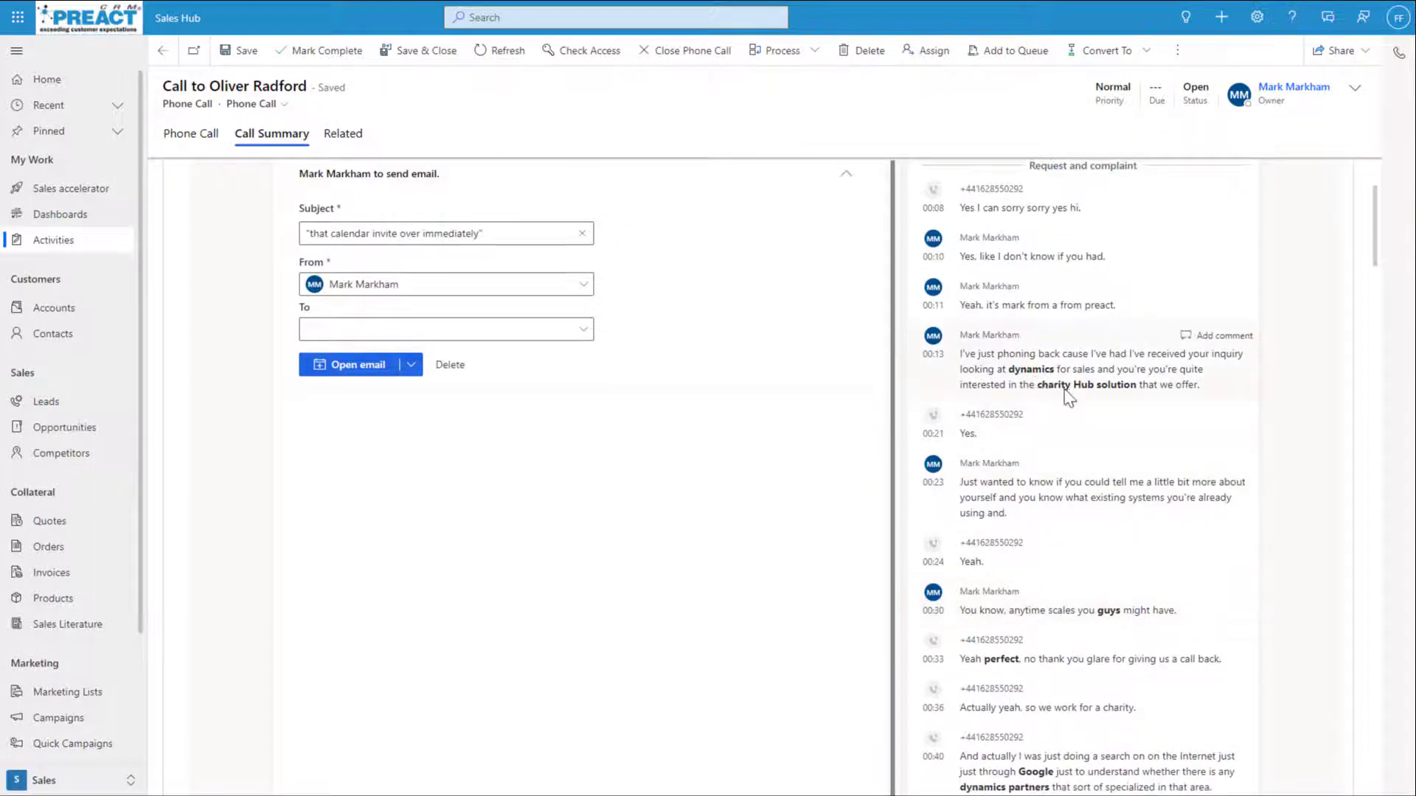
scroll(1122, 516, down, 2)
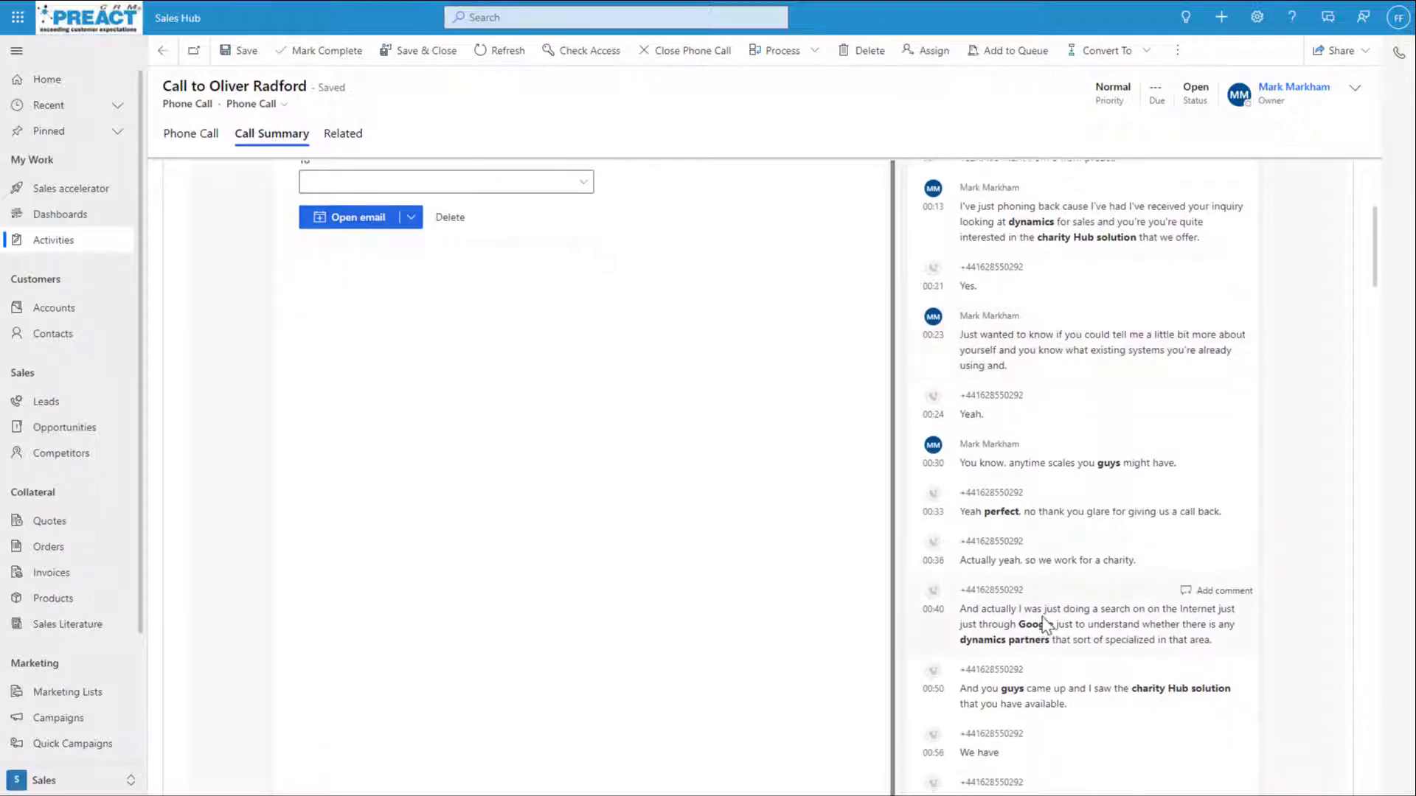
scroll(1128, 612, down, 2)
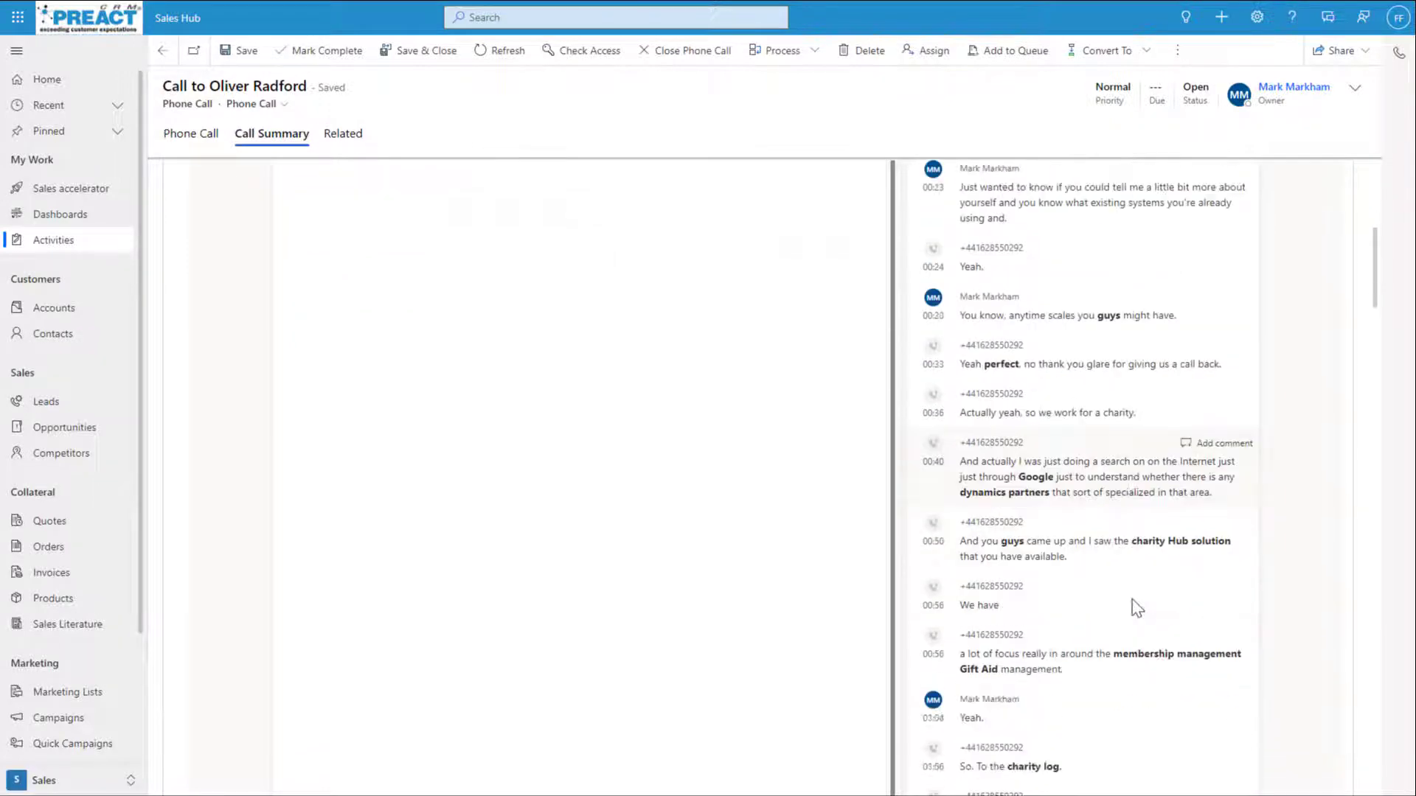
scroll(1091, 613, down, 1)
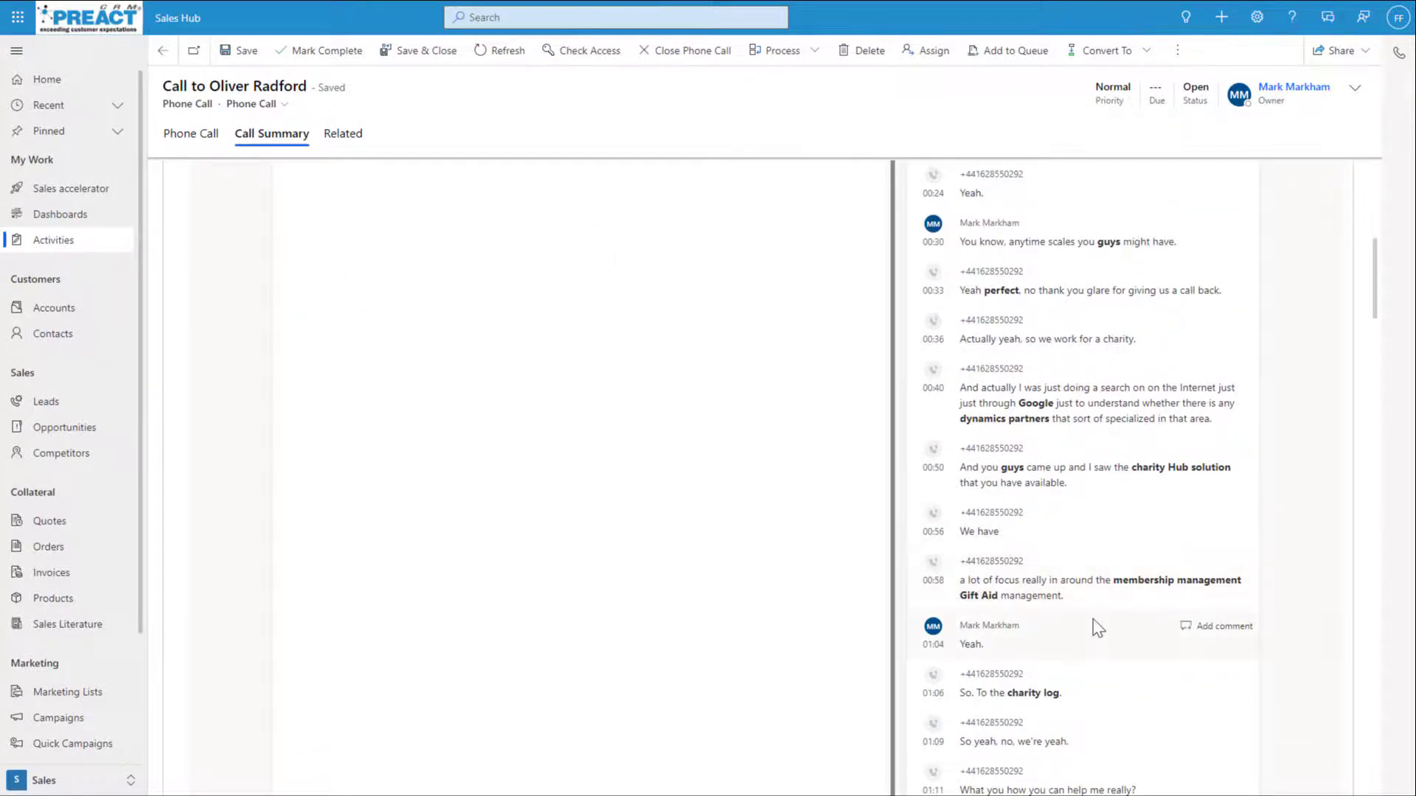
scroll(597, 445, up, 5)
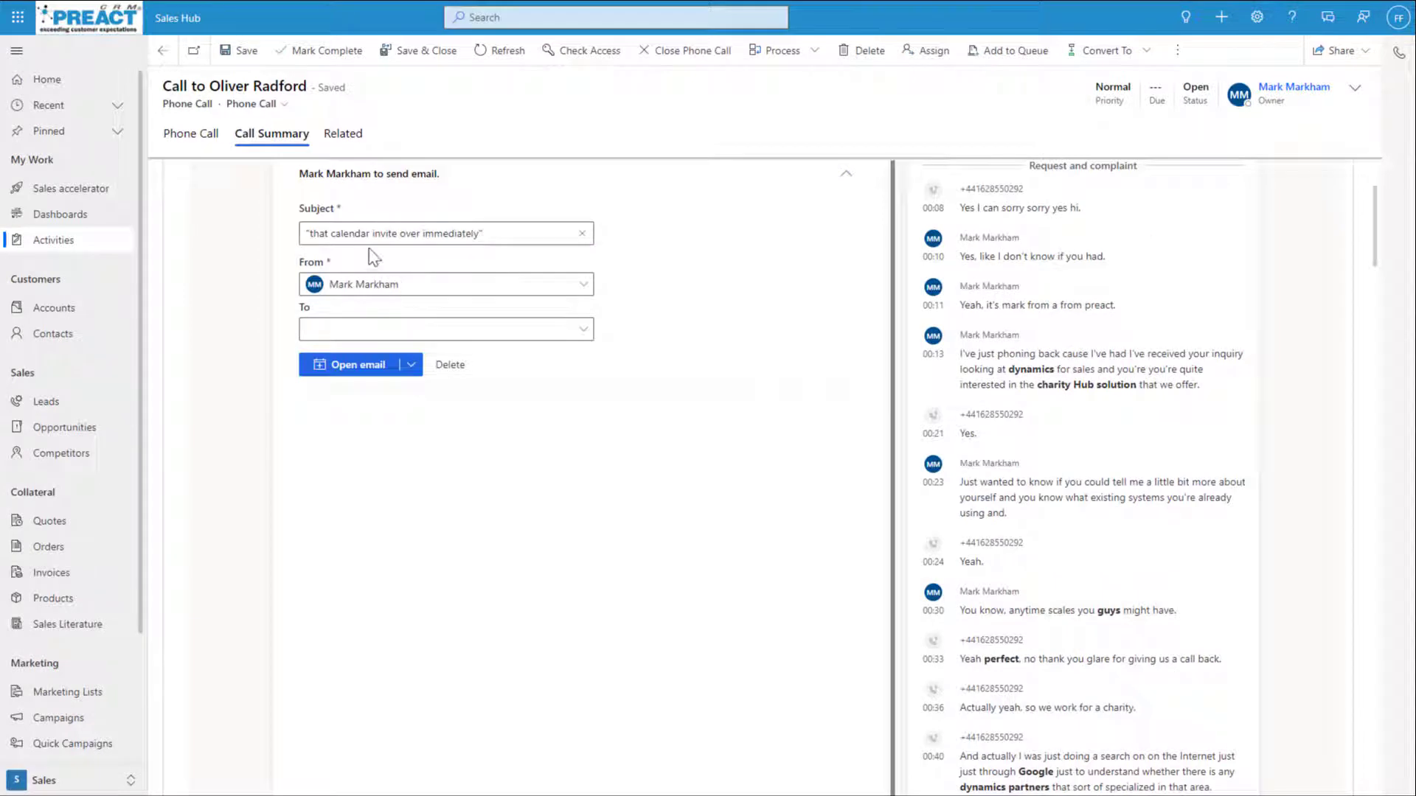
scroll(446, 350, up, 2)
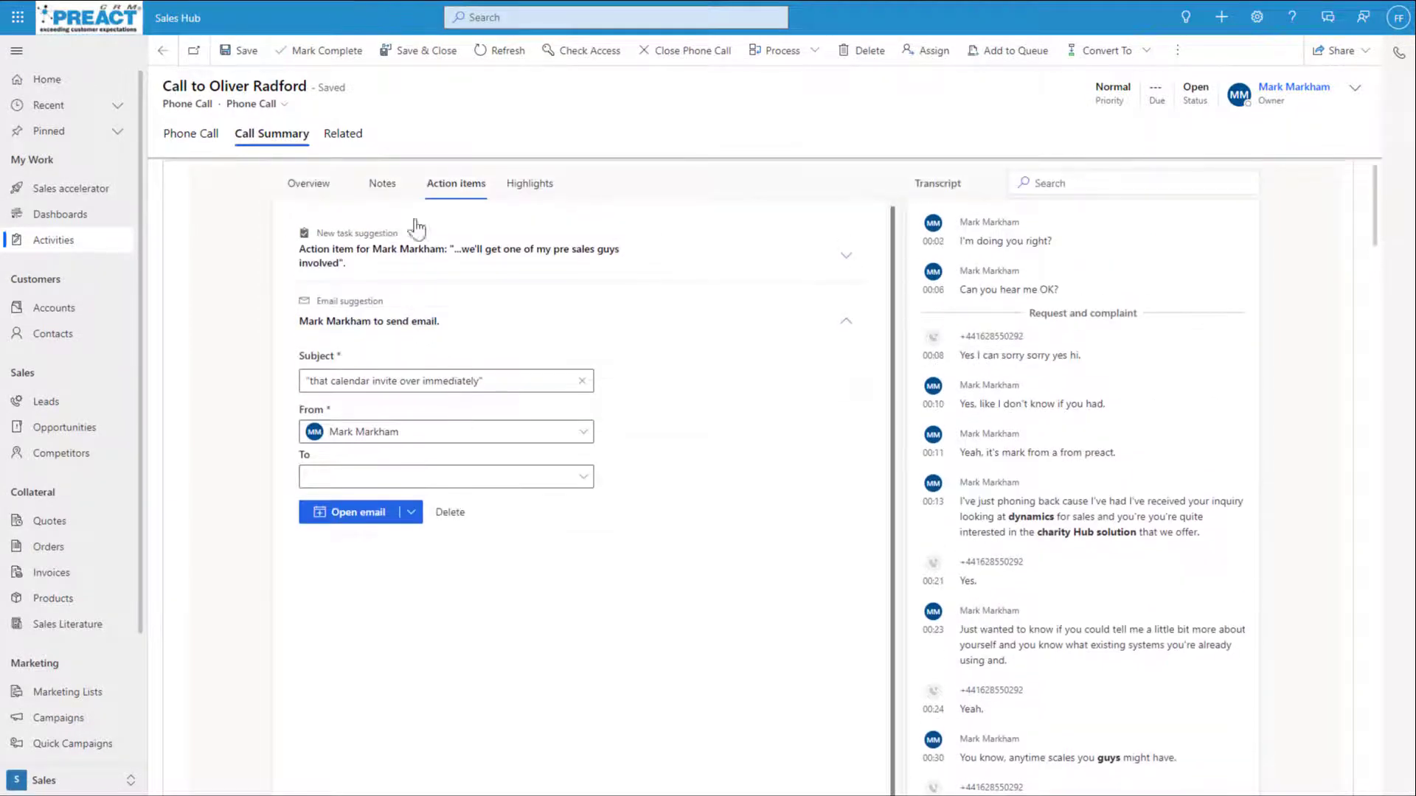
- Check the email's extra options, then expand the pre-sales task suggestion and its Create & edit option
click(410, 512)
click(674, 559)
click(846, 322)
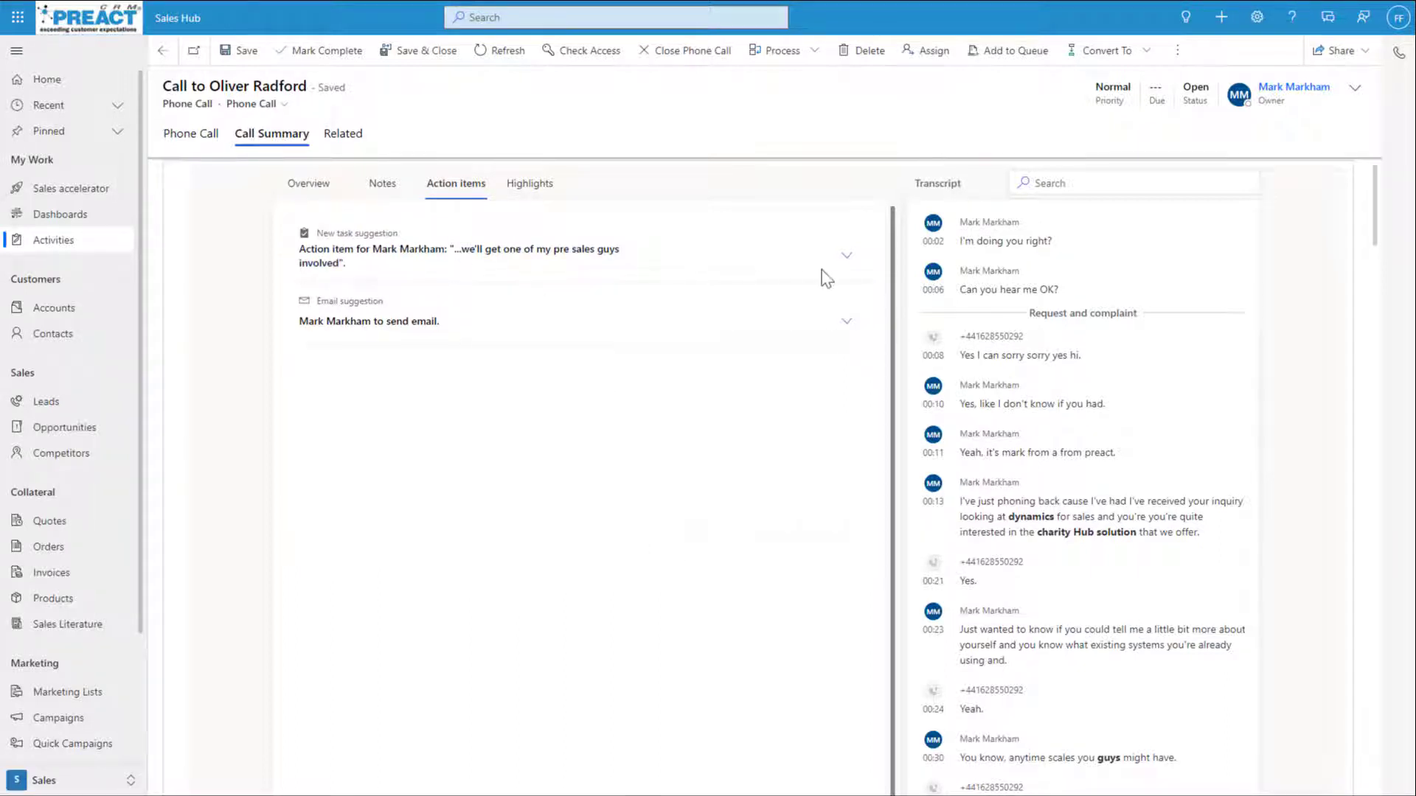
click(846, 255)
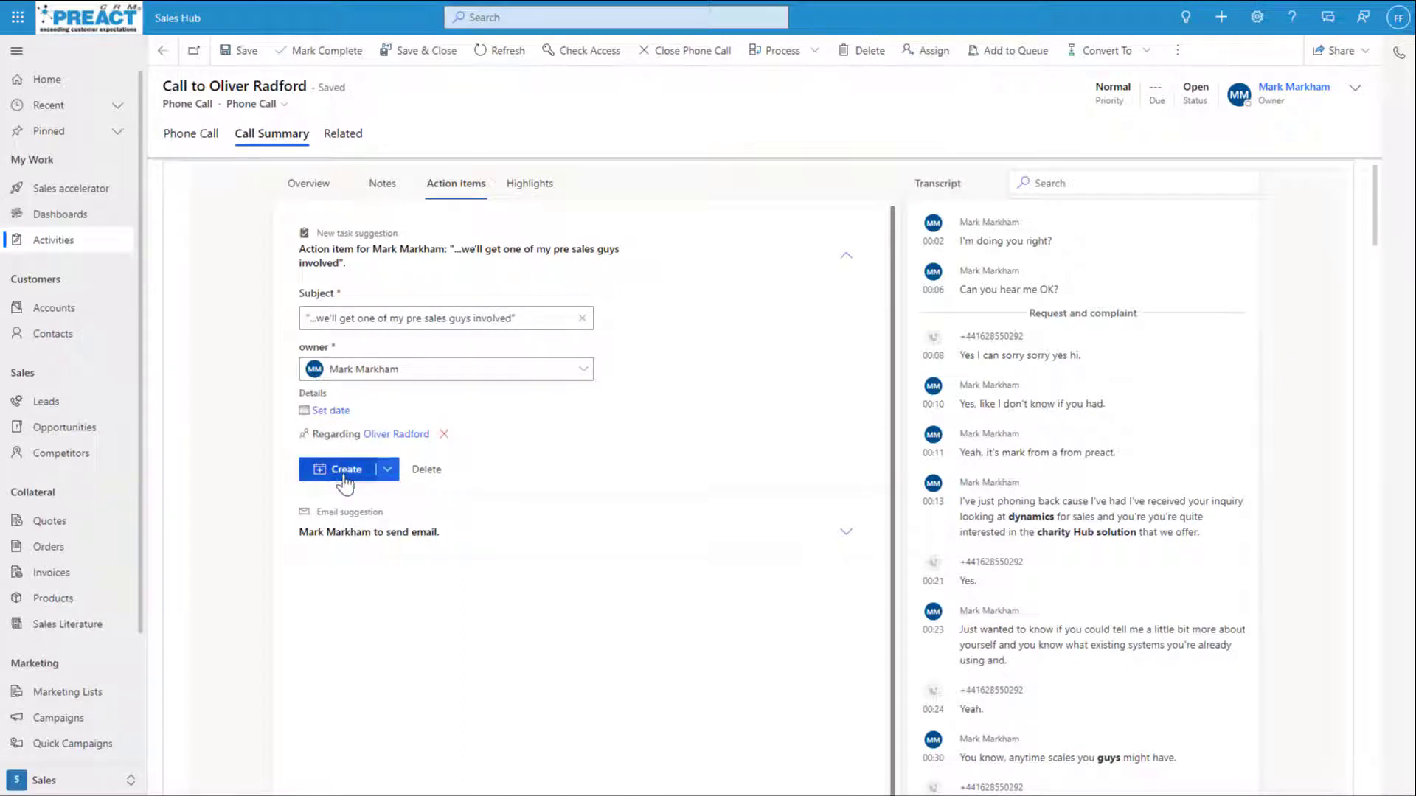
click(386, 471)
click(583, 458)
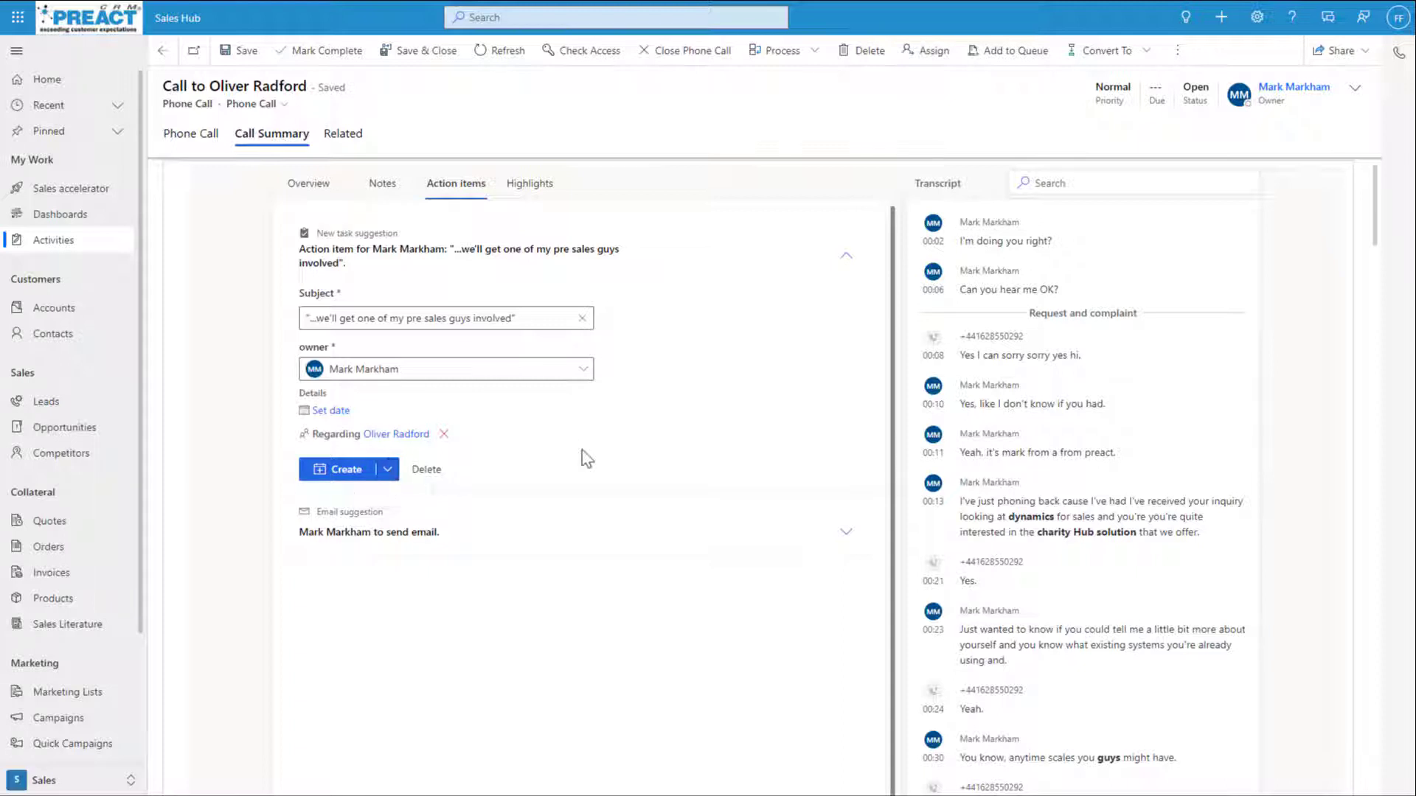
- Review the call's Highlights of brands, keywords and times, then return to the 'Requires D365 deployment' lead
click(521, 188)
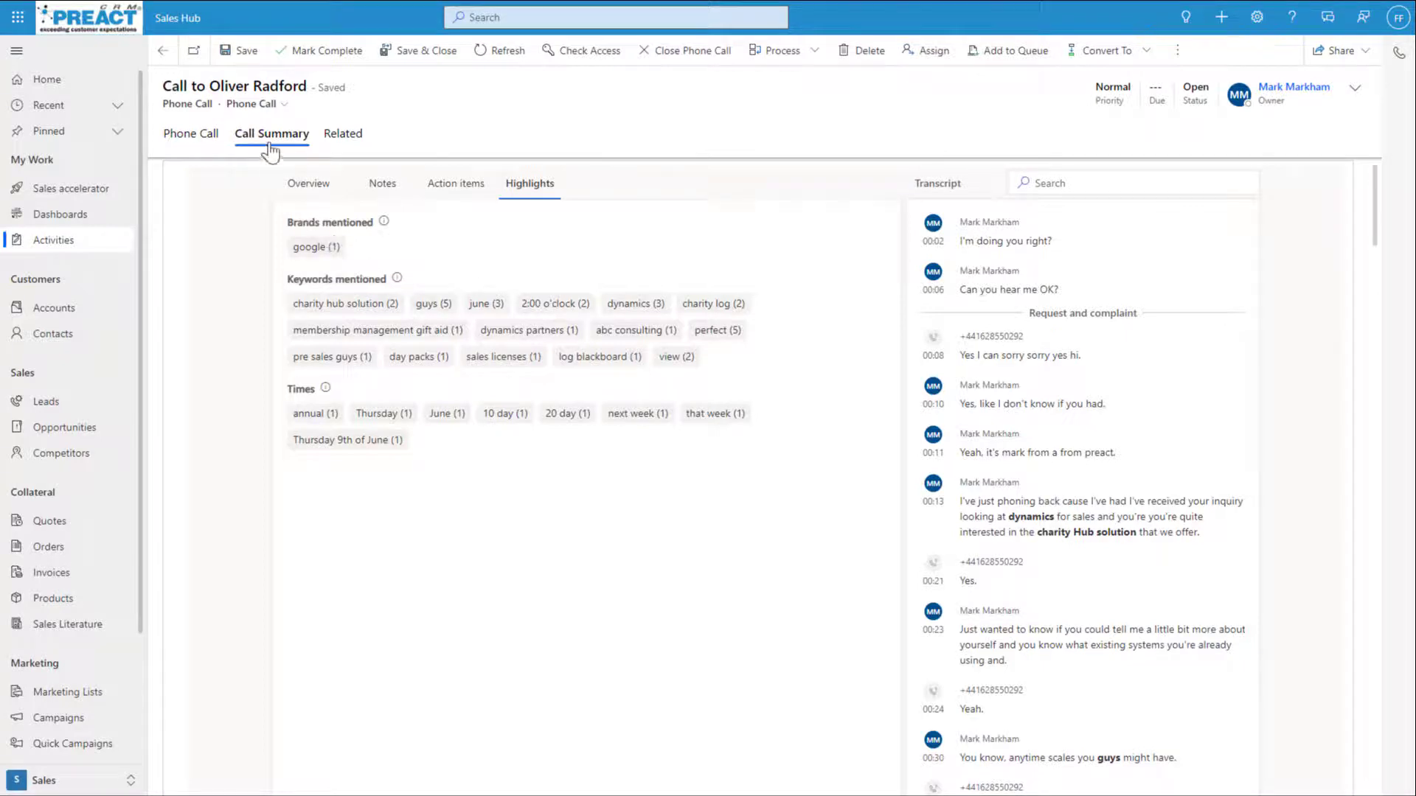
click(163, 50)
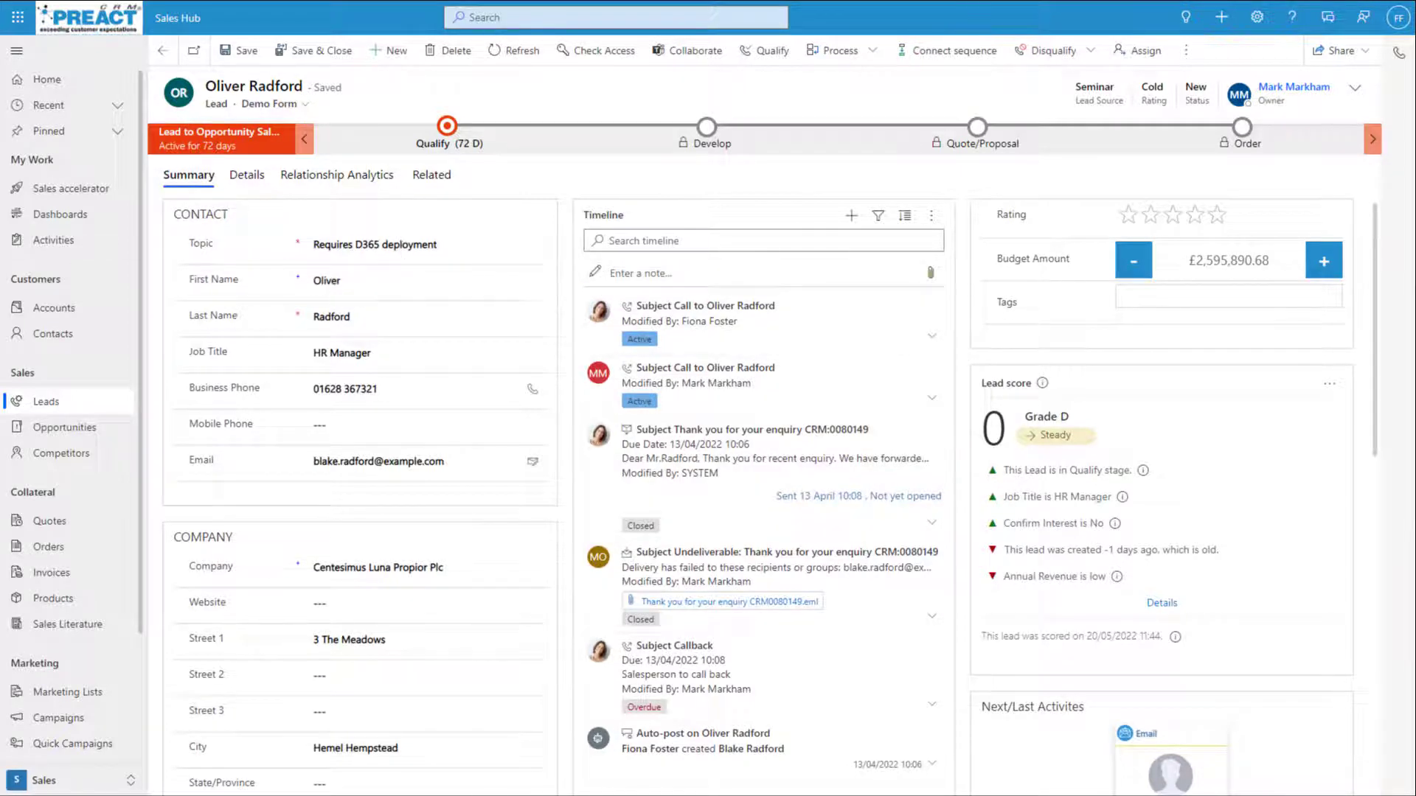
- Go back to the leads list from the caller's lead record
click(88, 406)
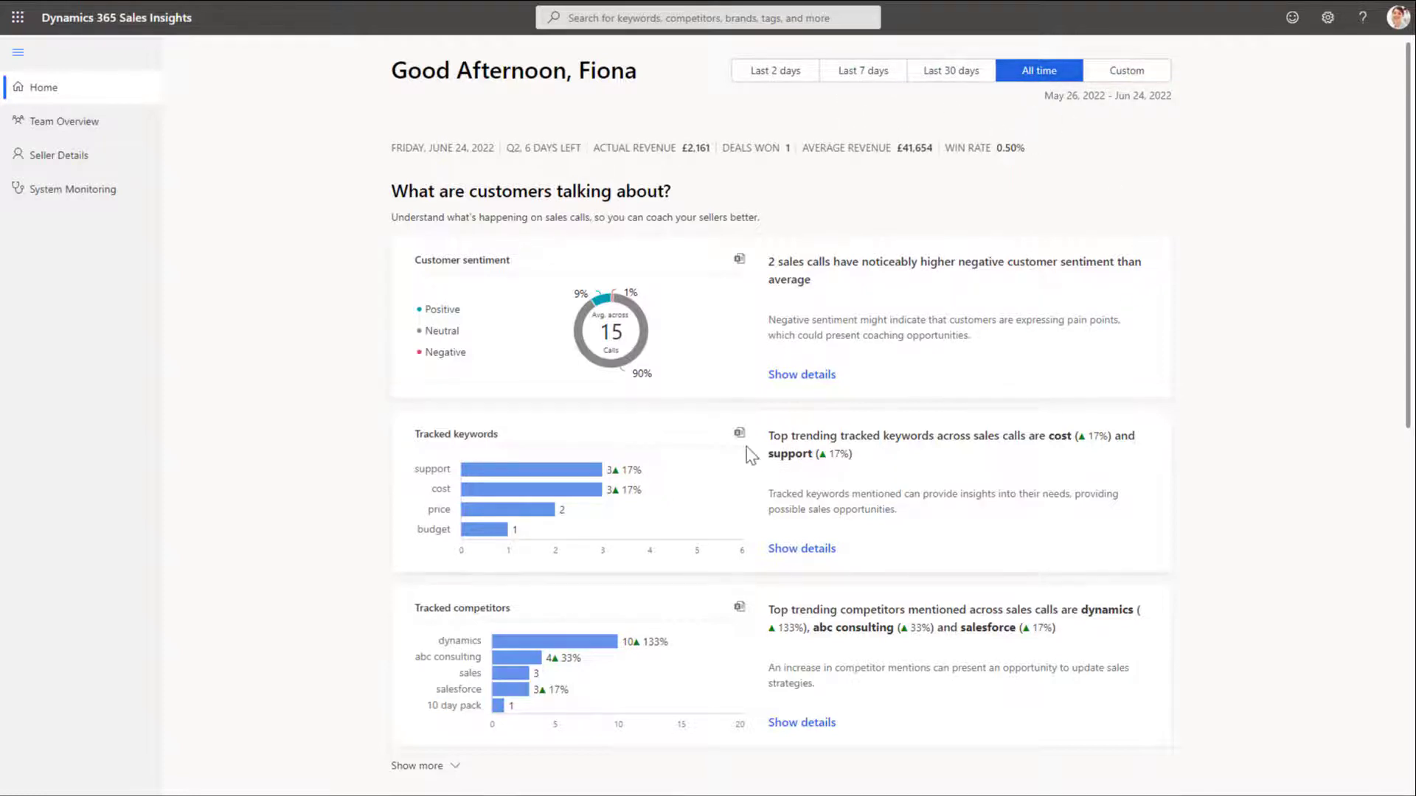
- Check the Customer sentiment donut on the Home dashboard for the negative-sentiment breakdown
scroll(749, 452, down, 1)
mouse_move(640, 269)
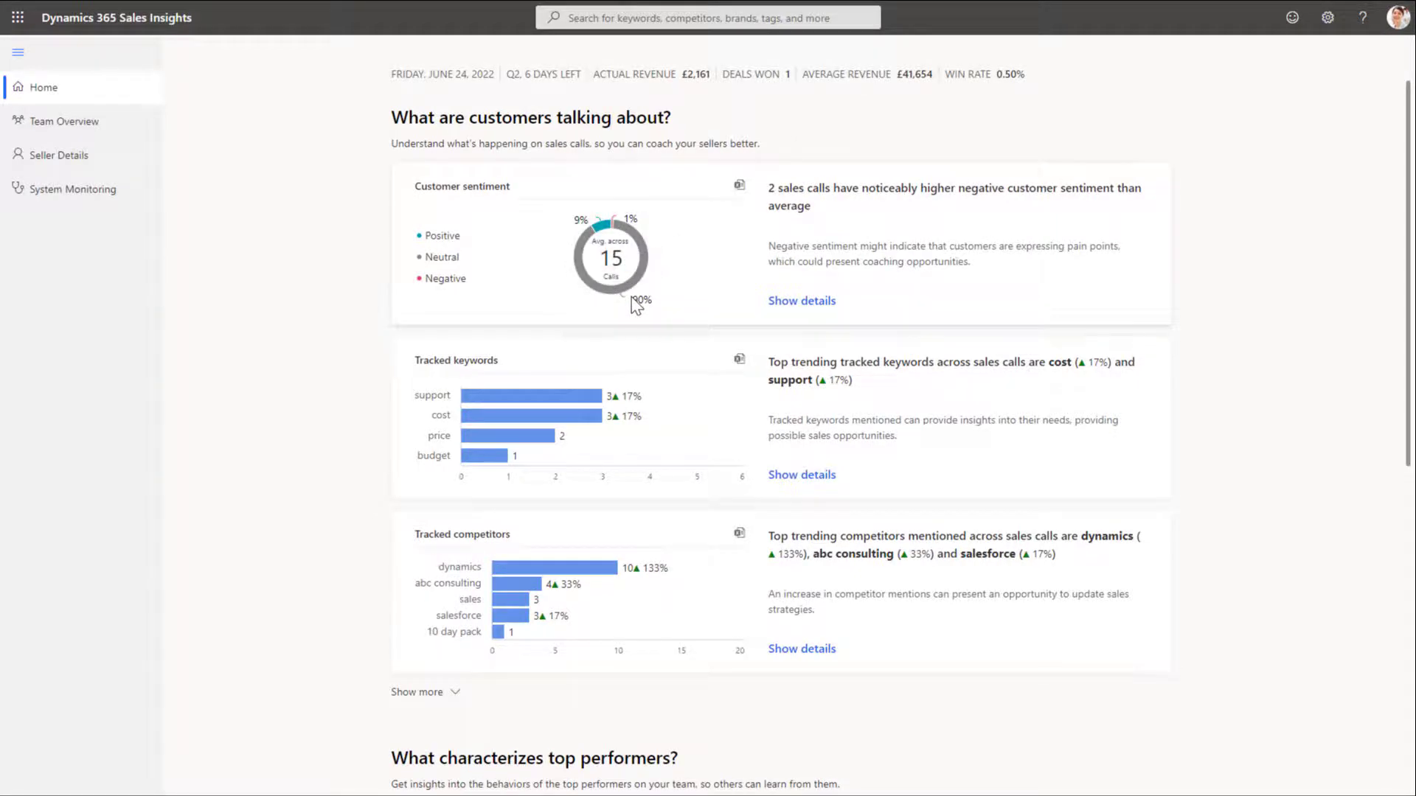
mouse_move(598, 234)
- View the negative-sentiment call details, then the trending tracked keywords details
click(811, 304)
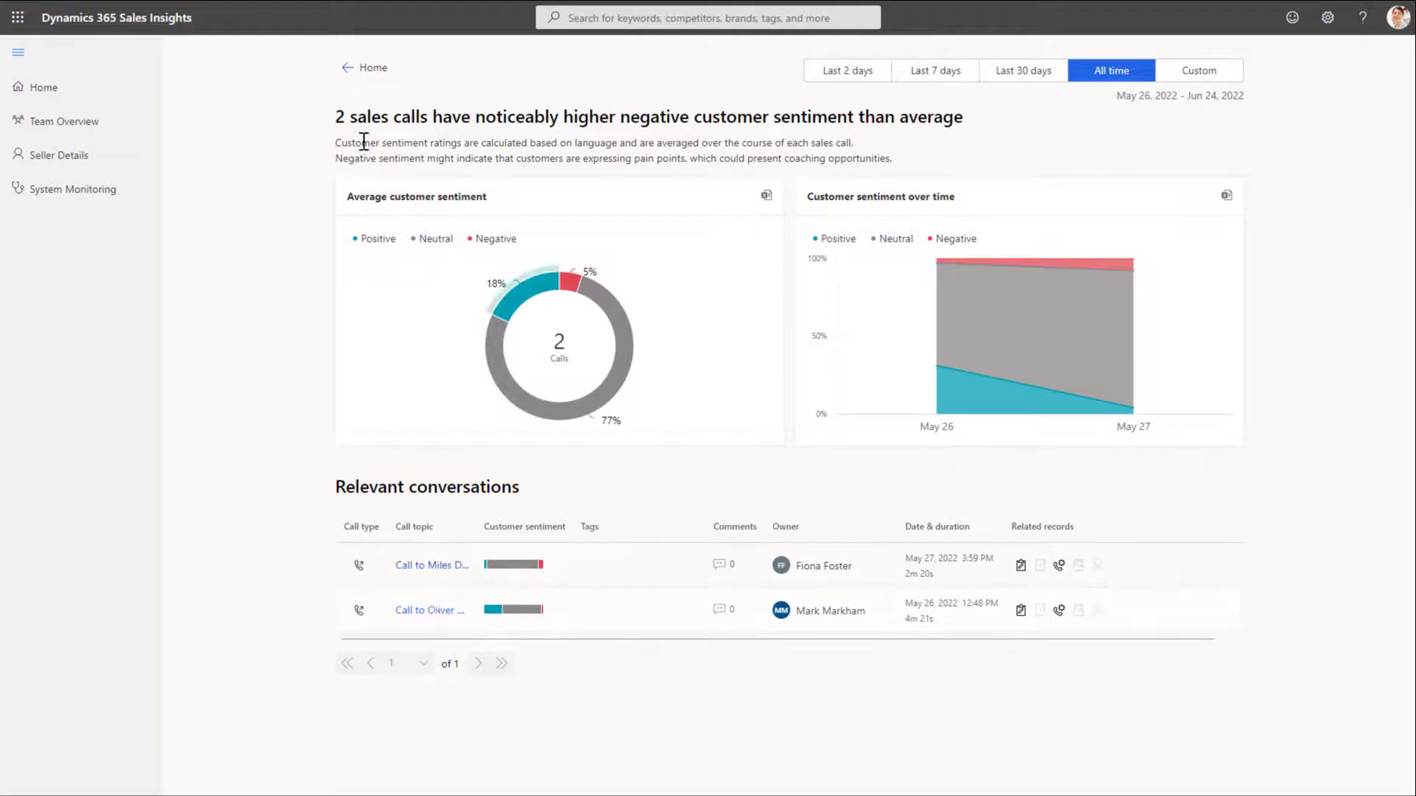
click(345, 79)
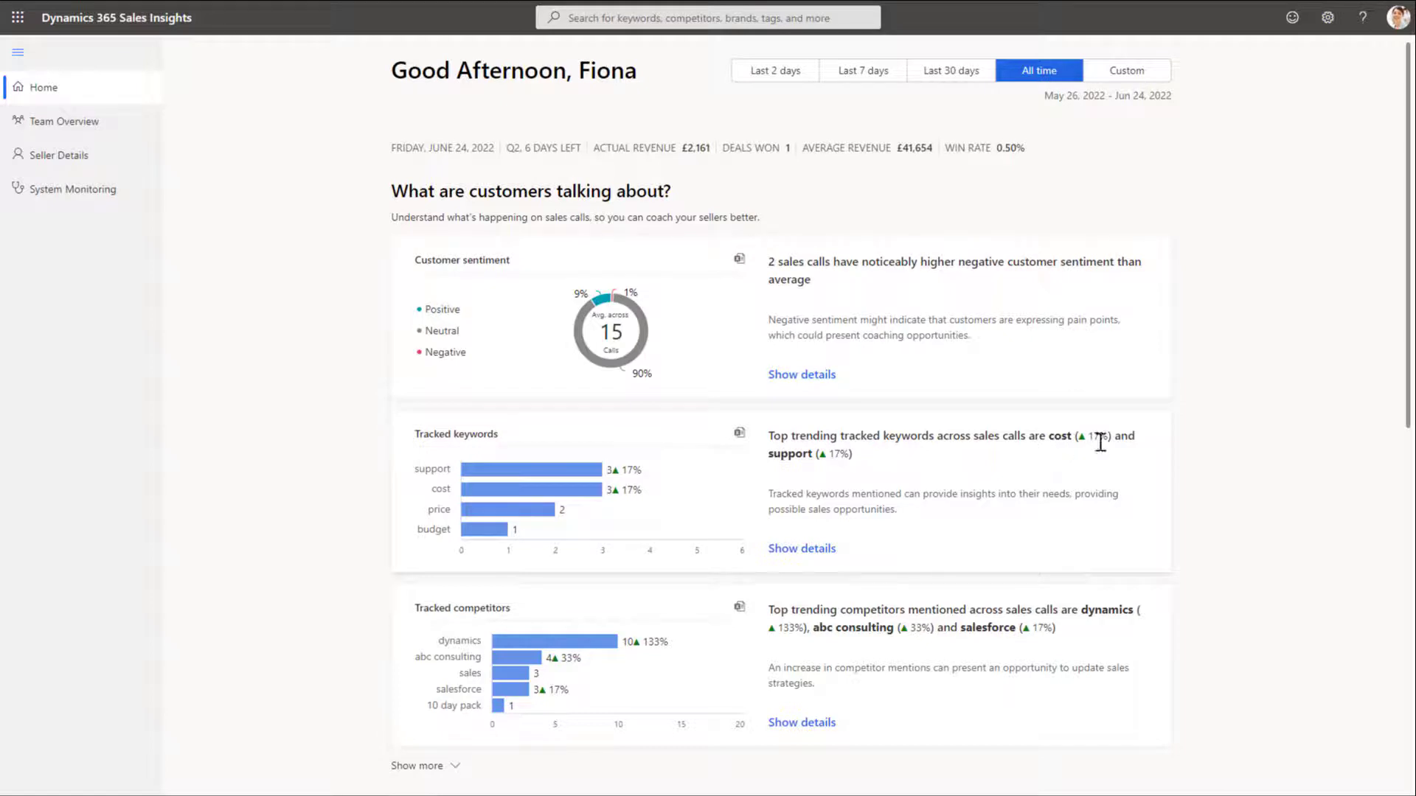
click(810, 554)
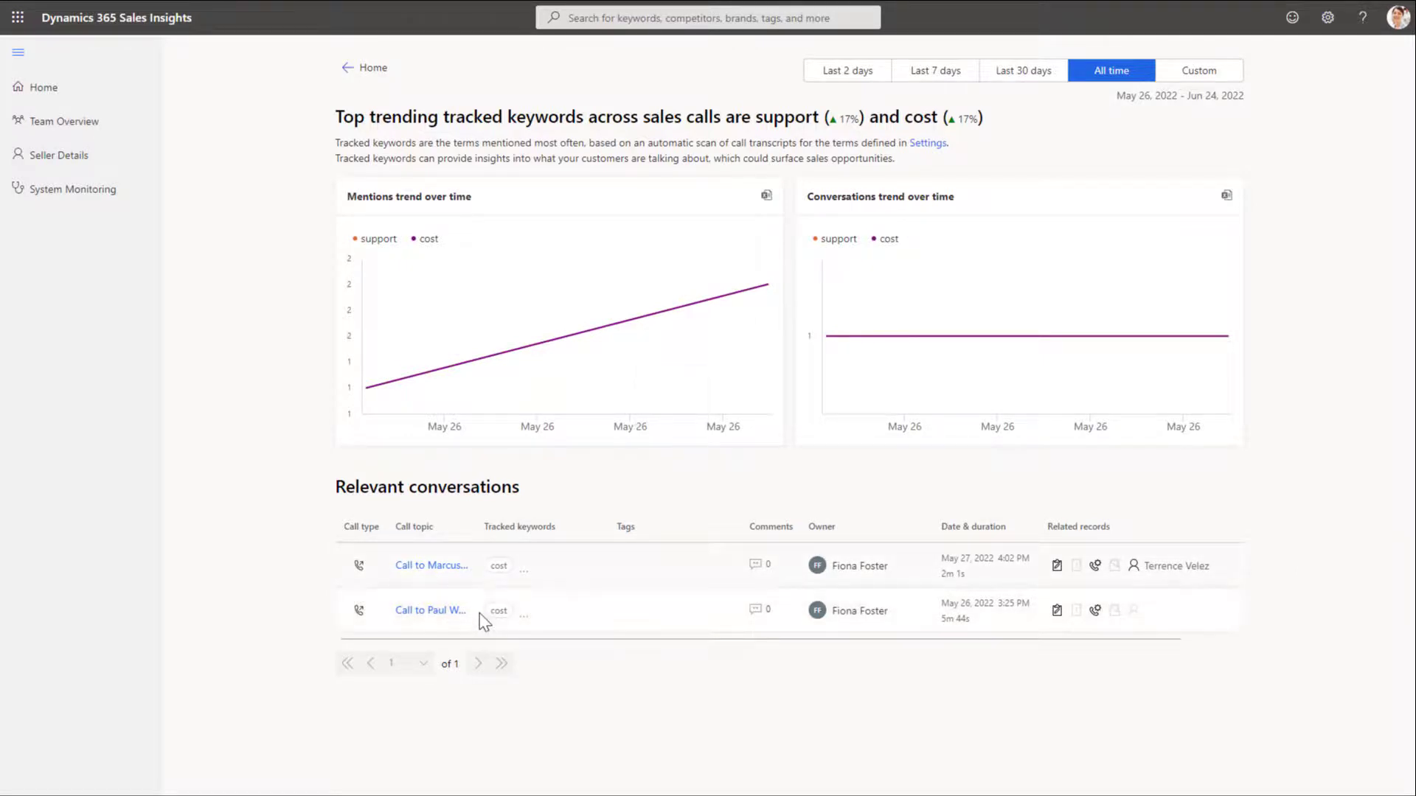
- Back on the Home dashboard, browse the top-performer insights and return to the top
click(352, 74)
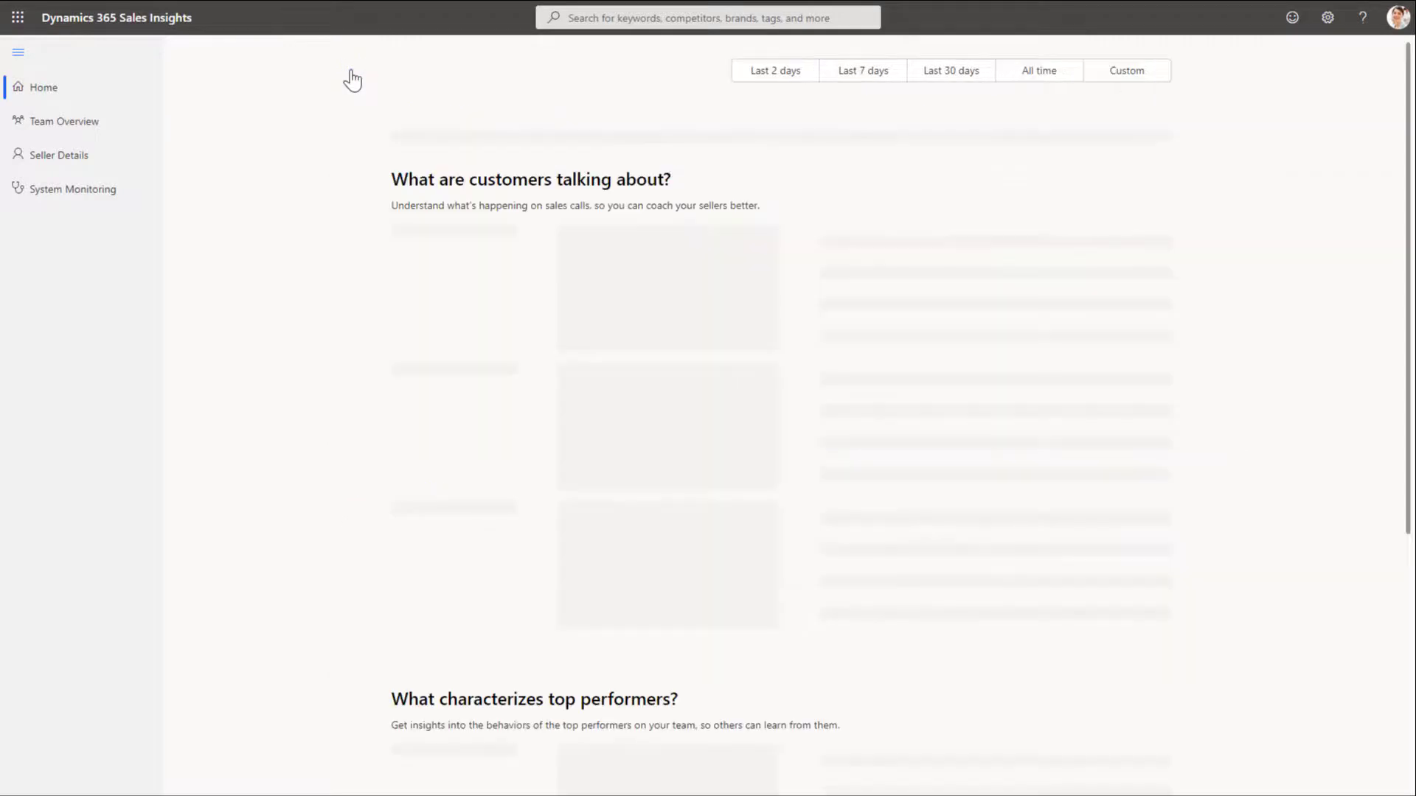
scroll(1078, 522, down, 5)
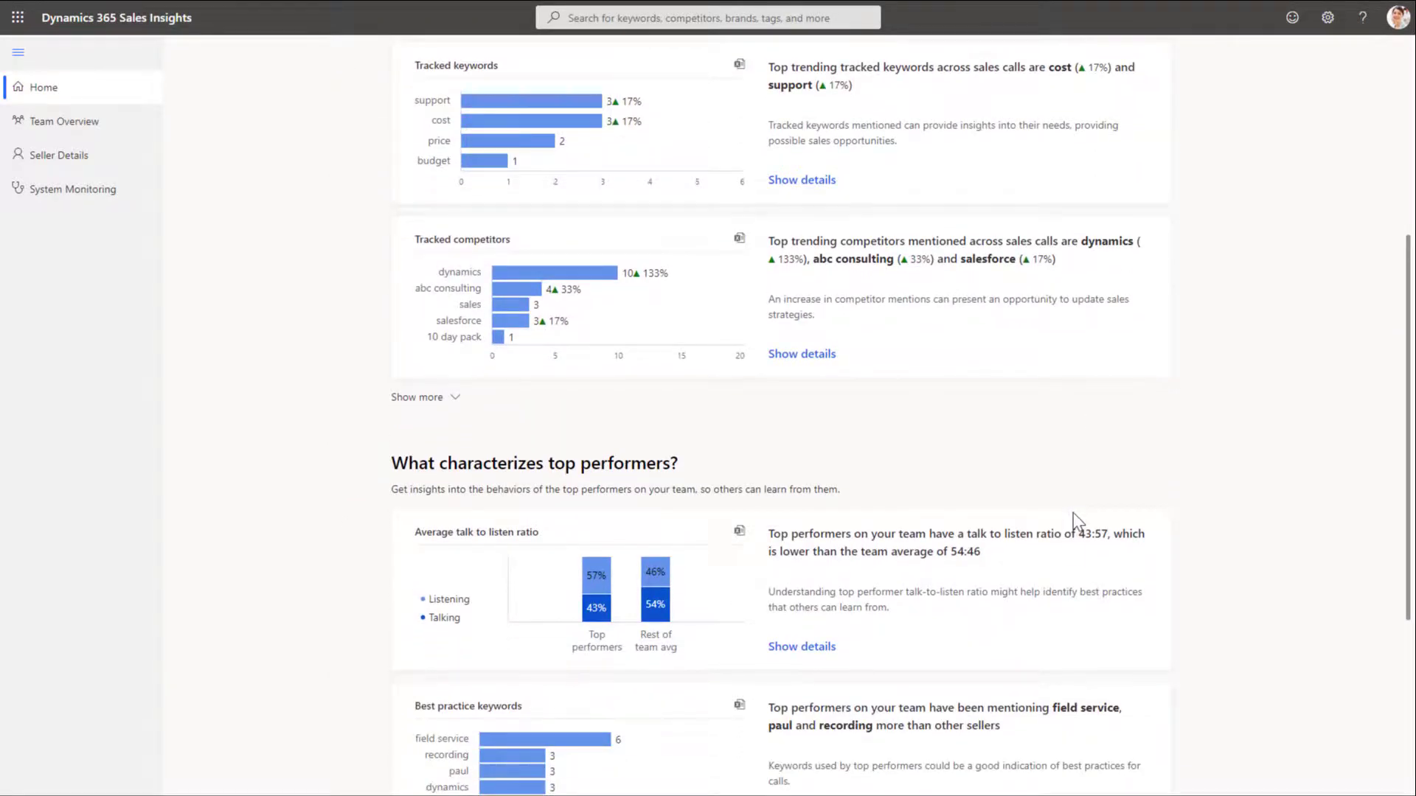
scroll(1073, 511, down, 4)
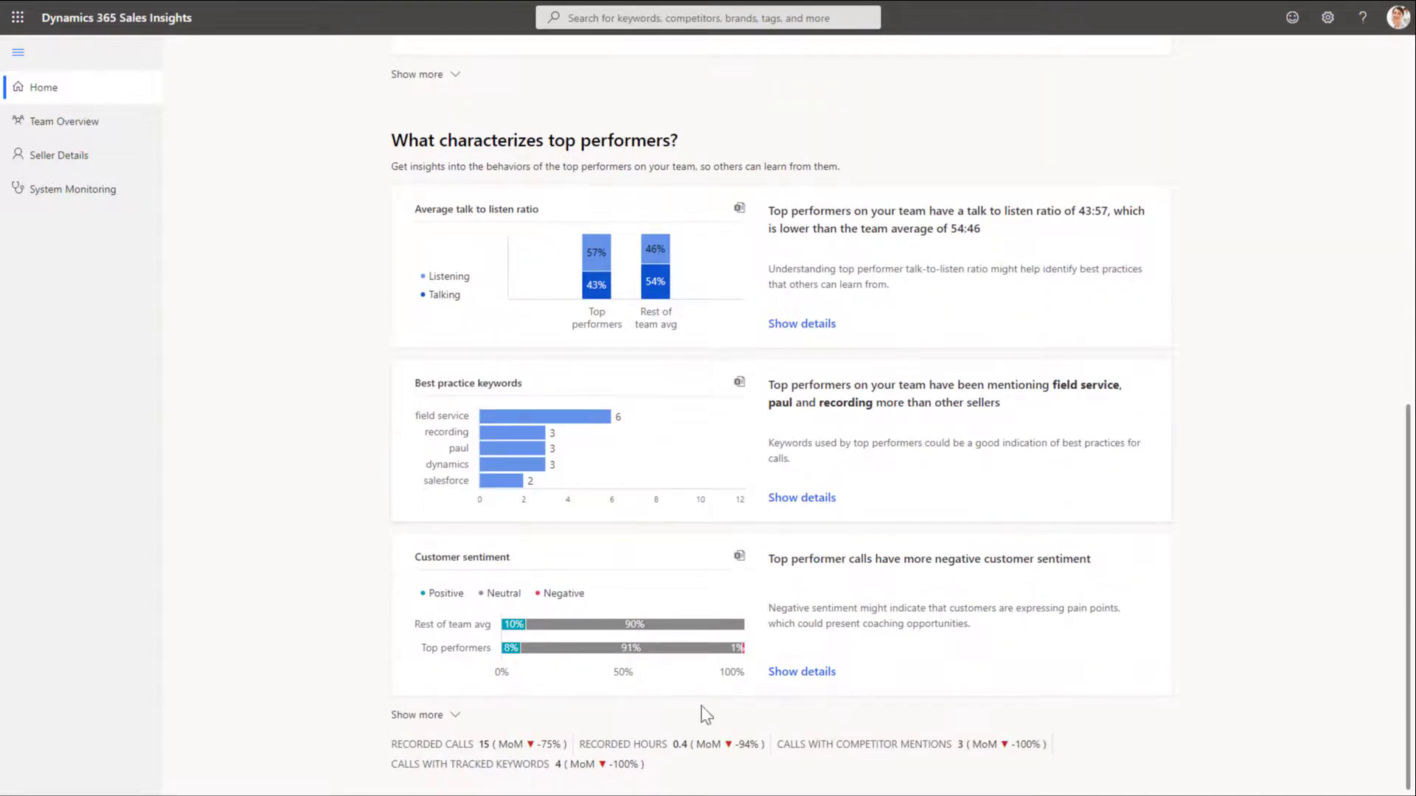
scroll(870, 522, up, 9)
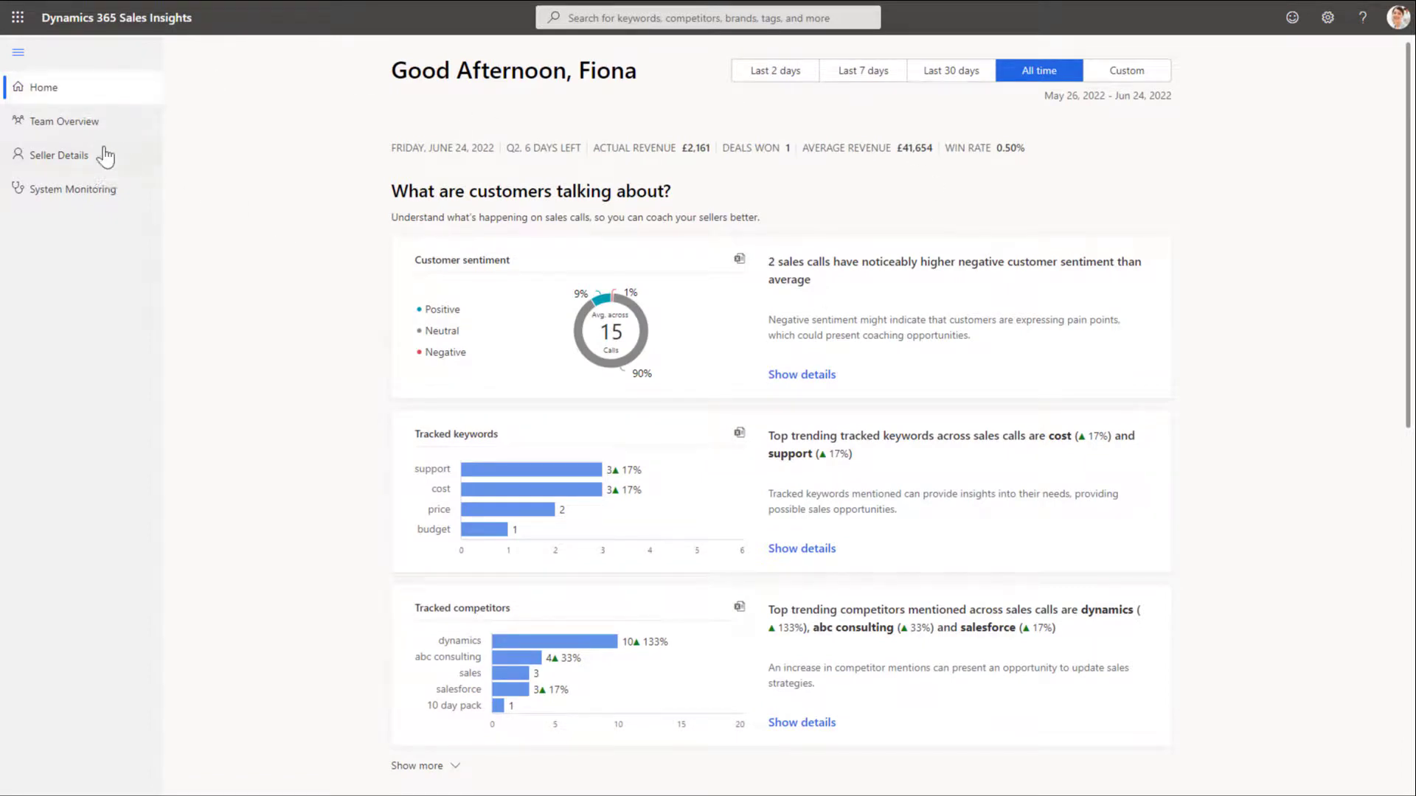
- Compare each seller's customer sentiment and talk-to-listen ratio on the Team Overview dashboard
click(32, 129)
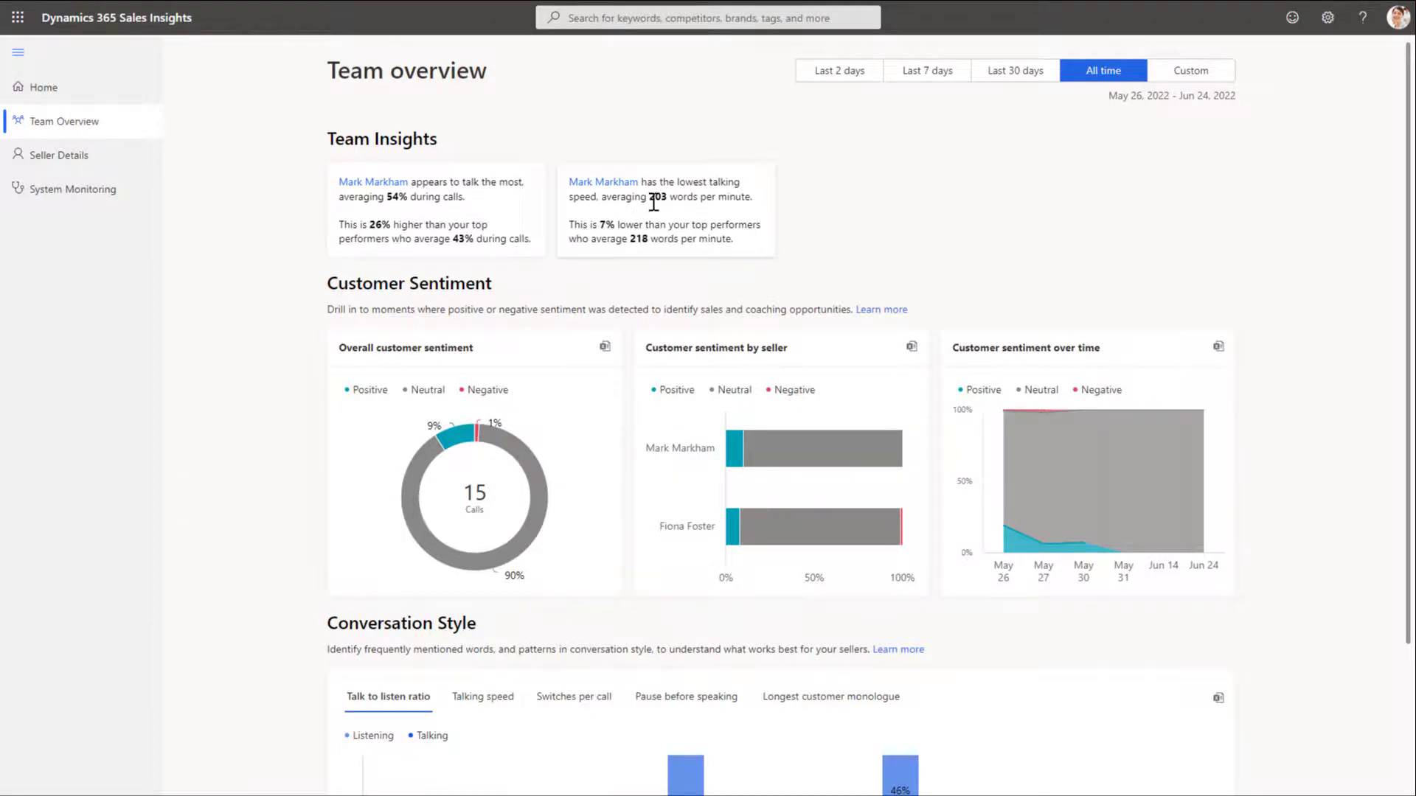
scroll(967, 402, down, 3)
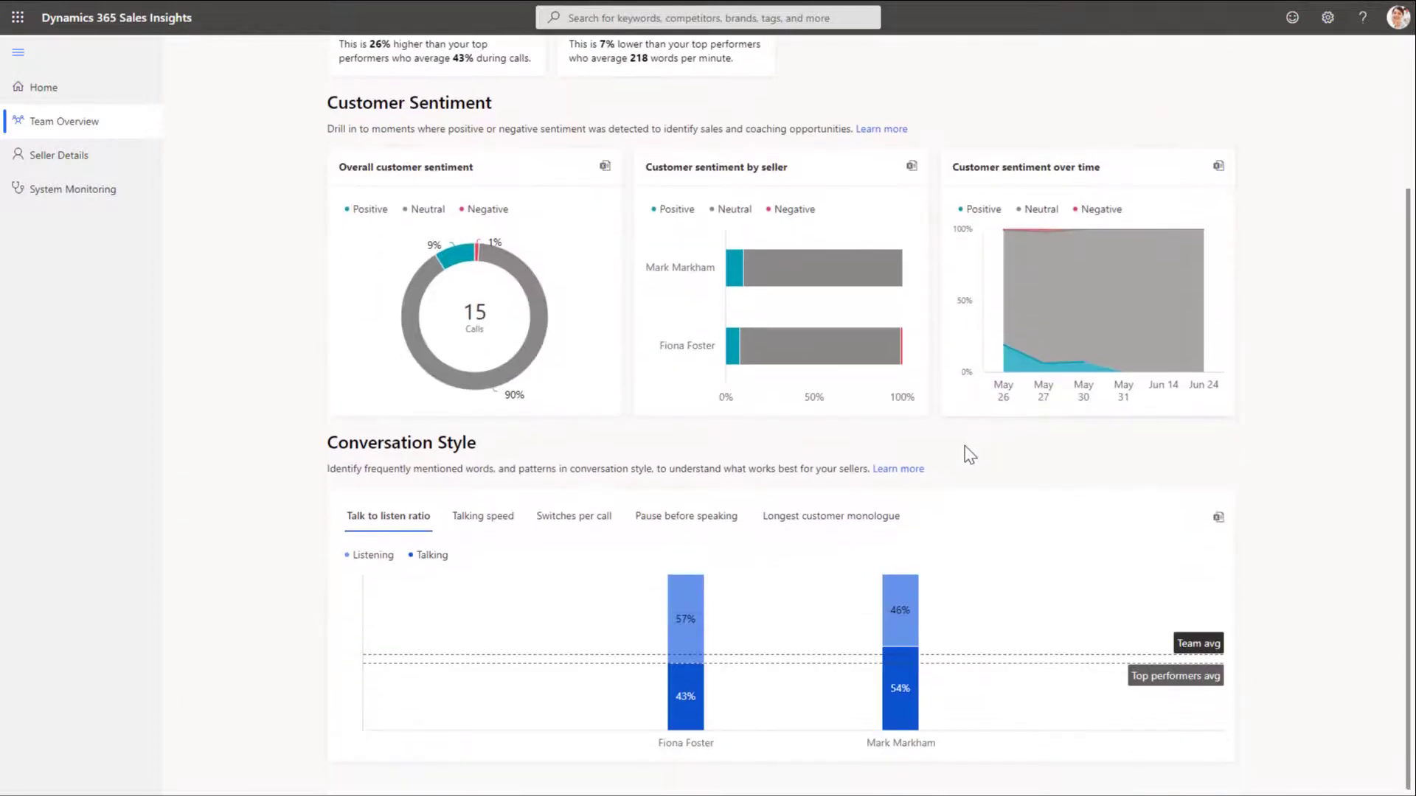
mouse_move(689, 704)
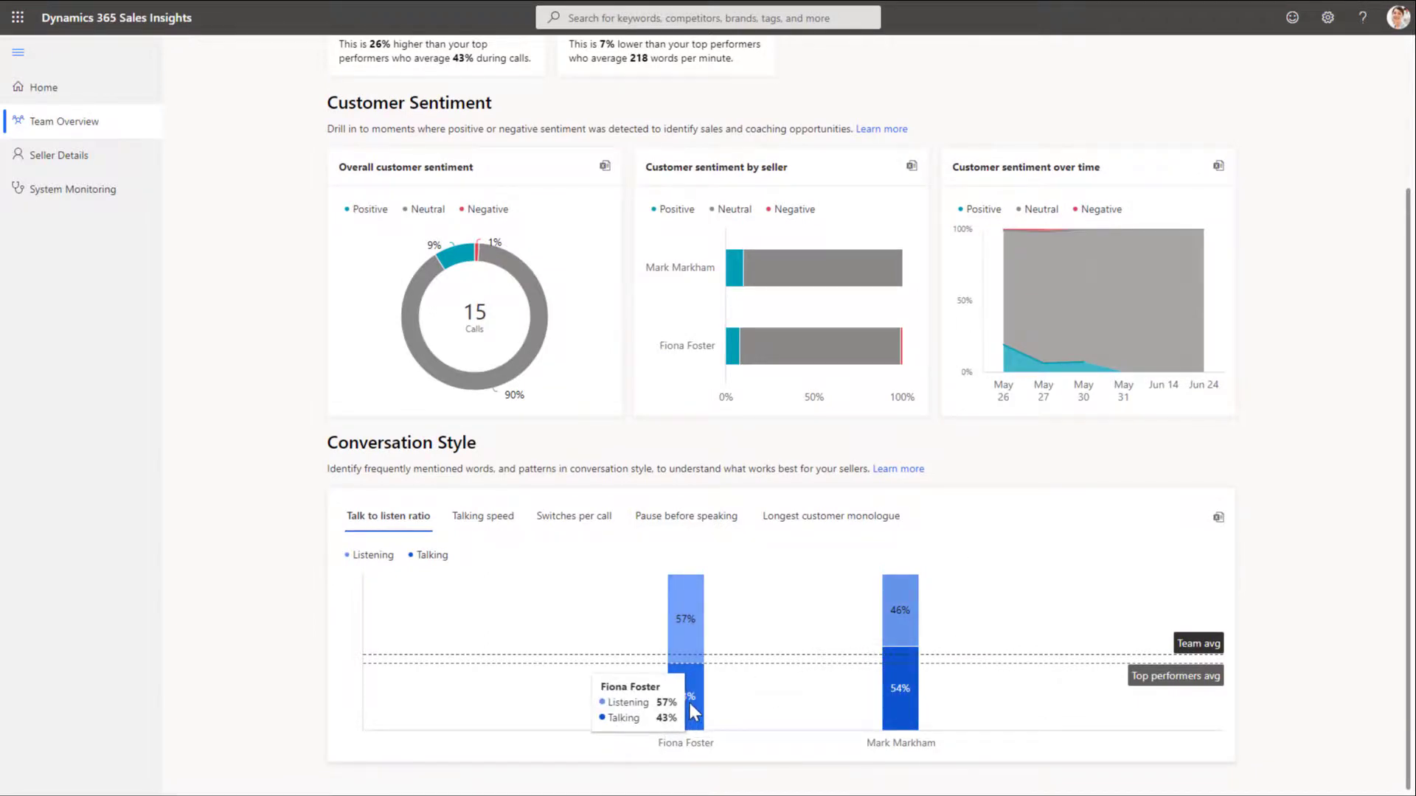
mouse_move(922, 612)
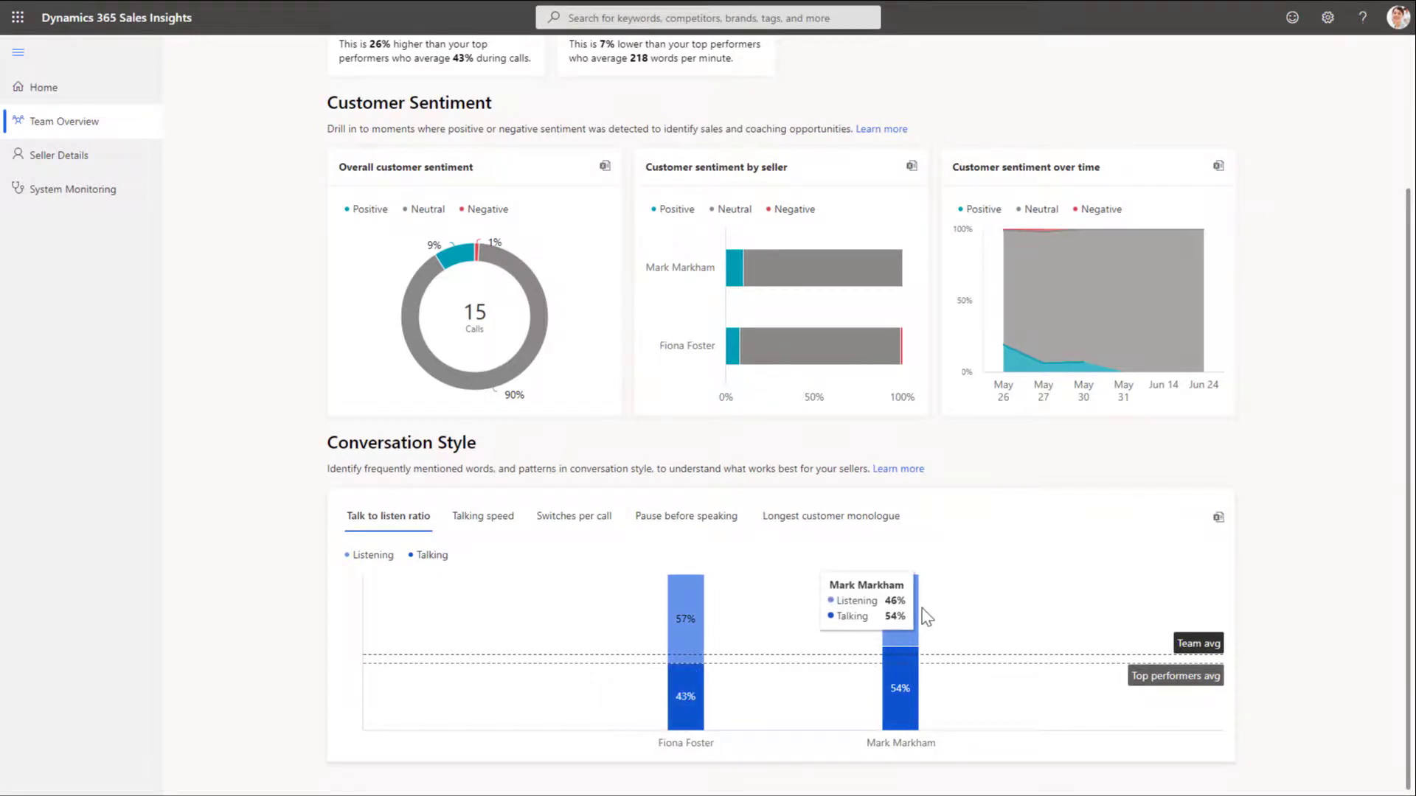
scroll(333, 269, up, 2)
- Open Seller details and check the seller list, keeping the current seller selected
click(50, 158)
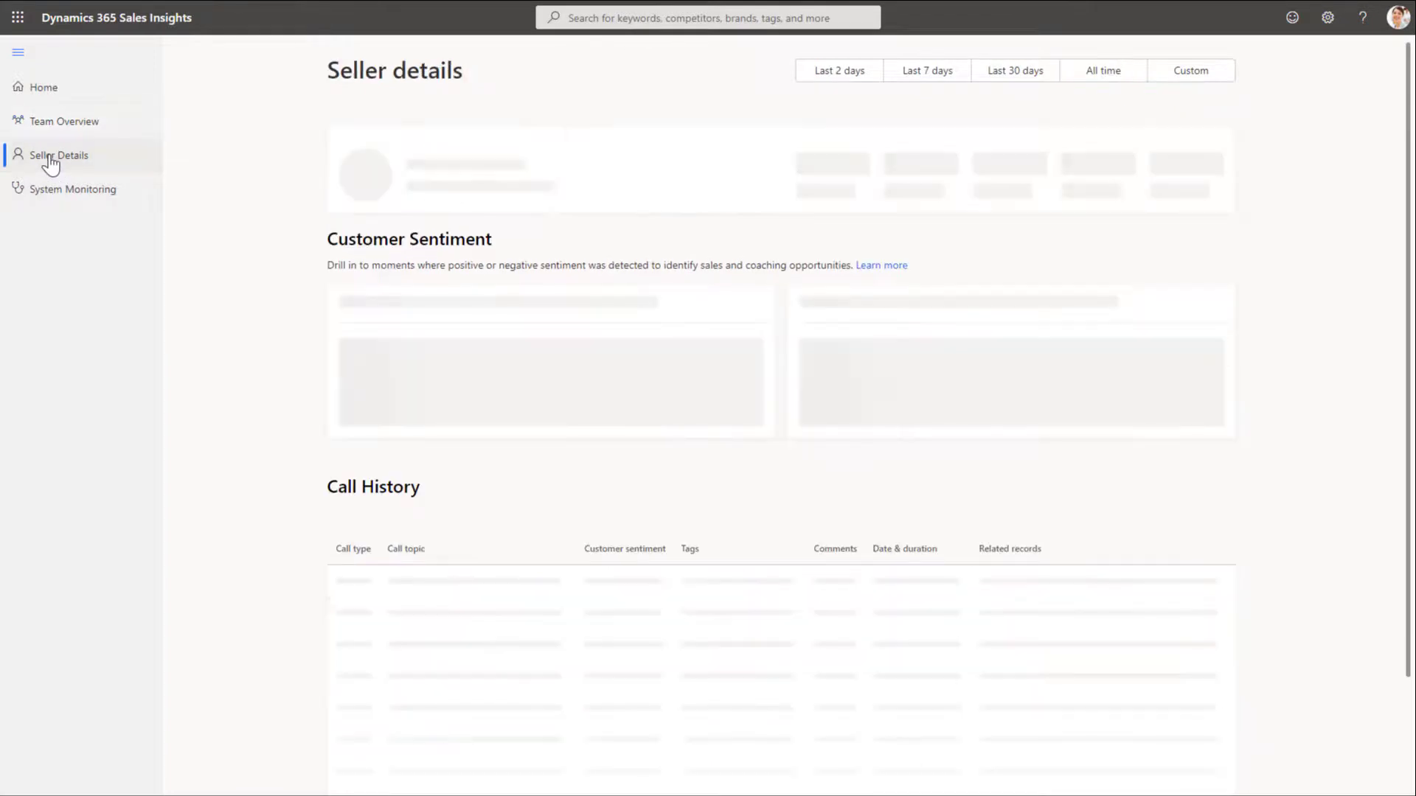
click(534, 170)
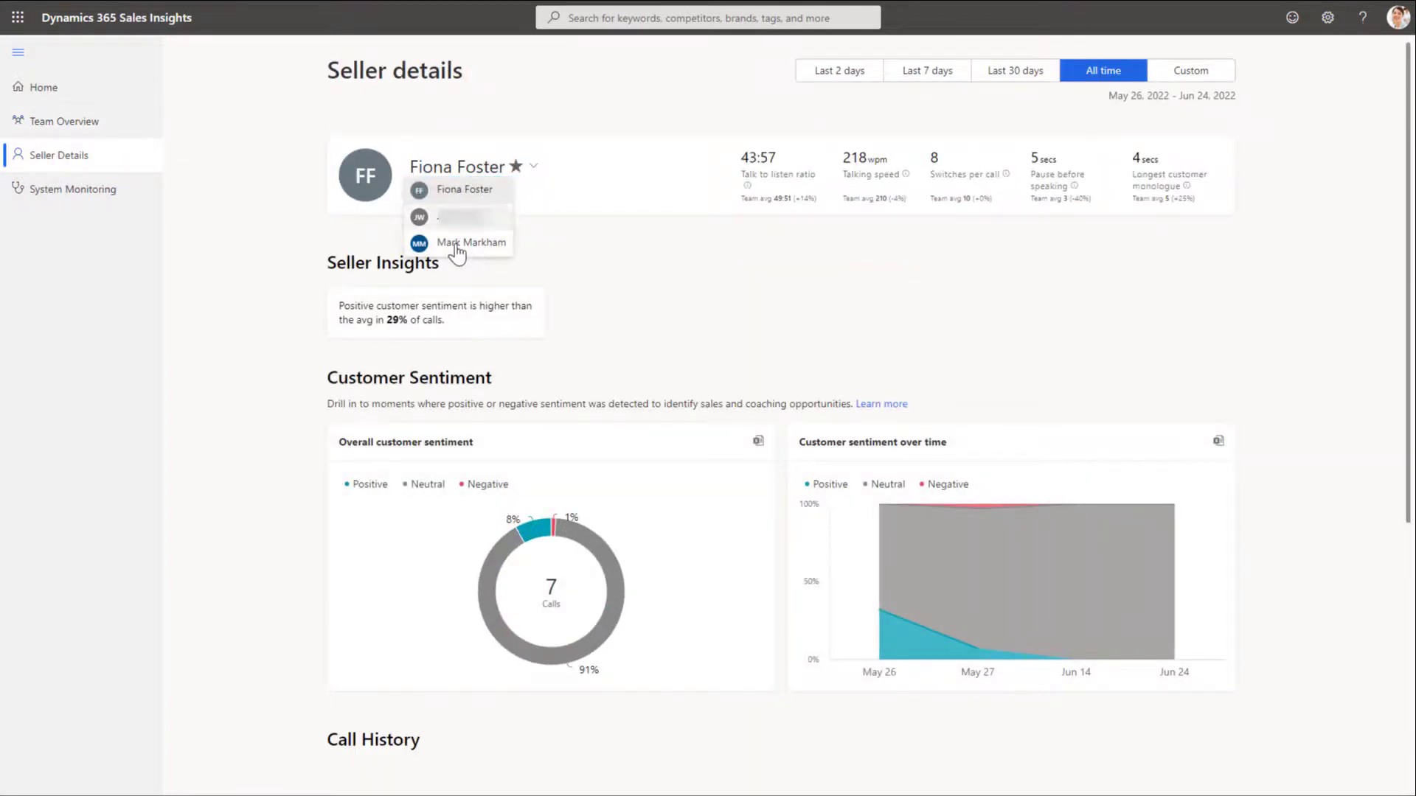
key(Escape)
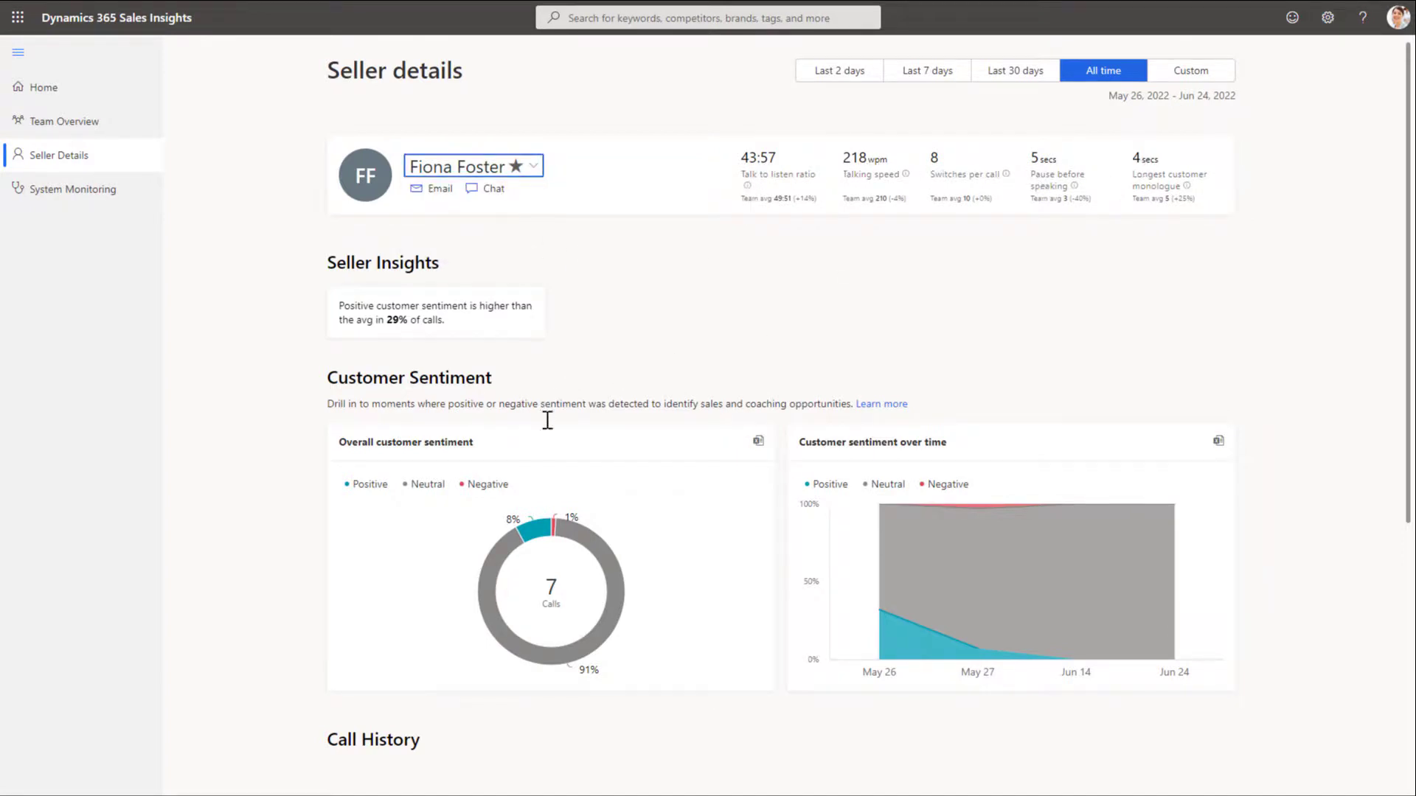
- Review the seller's sentiment and call history, then go to System monitoring
scroll(767, 549, down, 3)
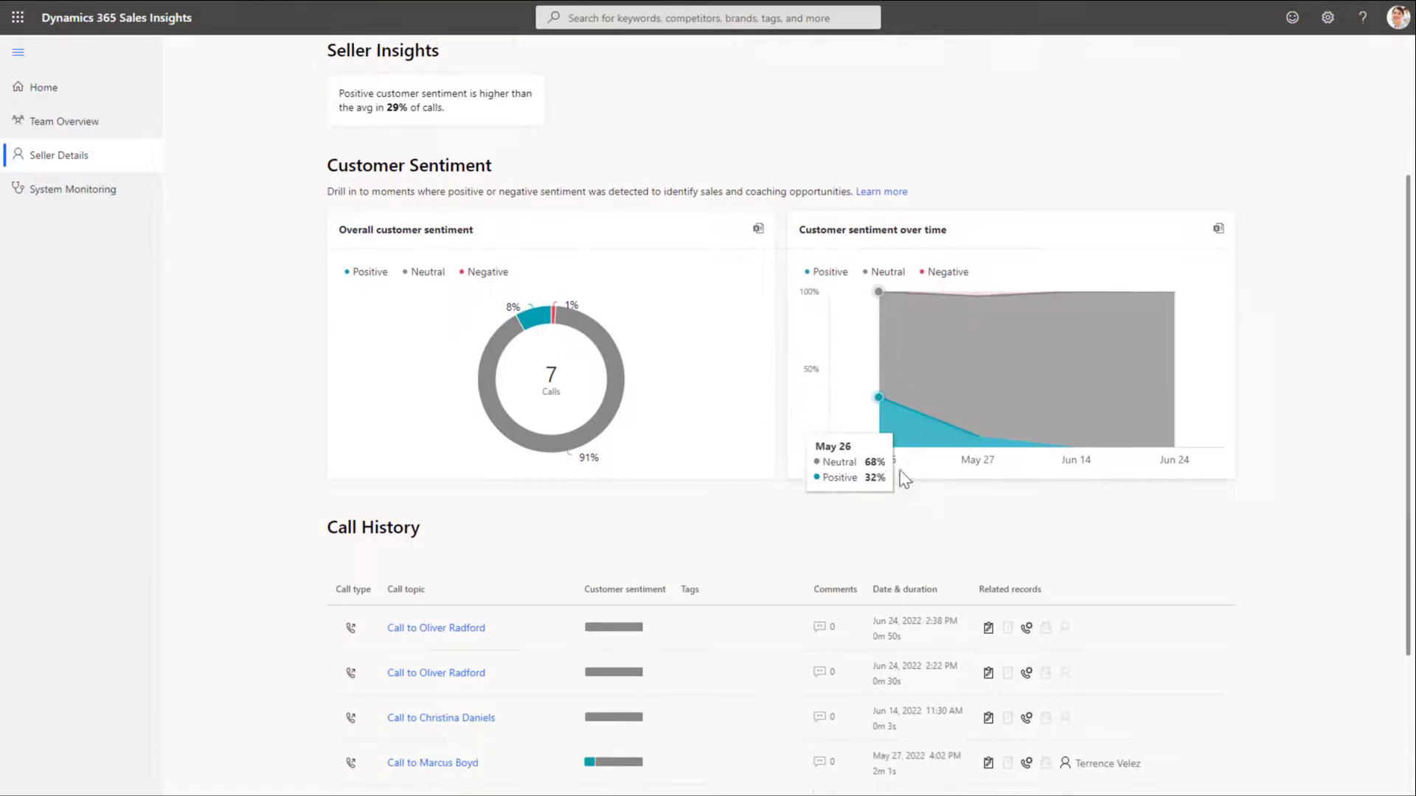
scroll(752, 544, down, 3)
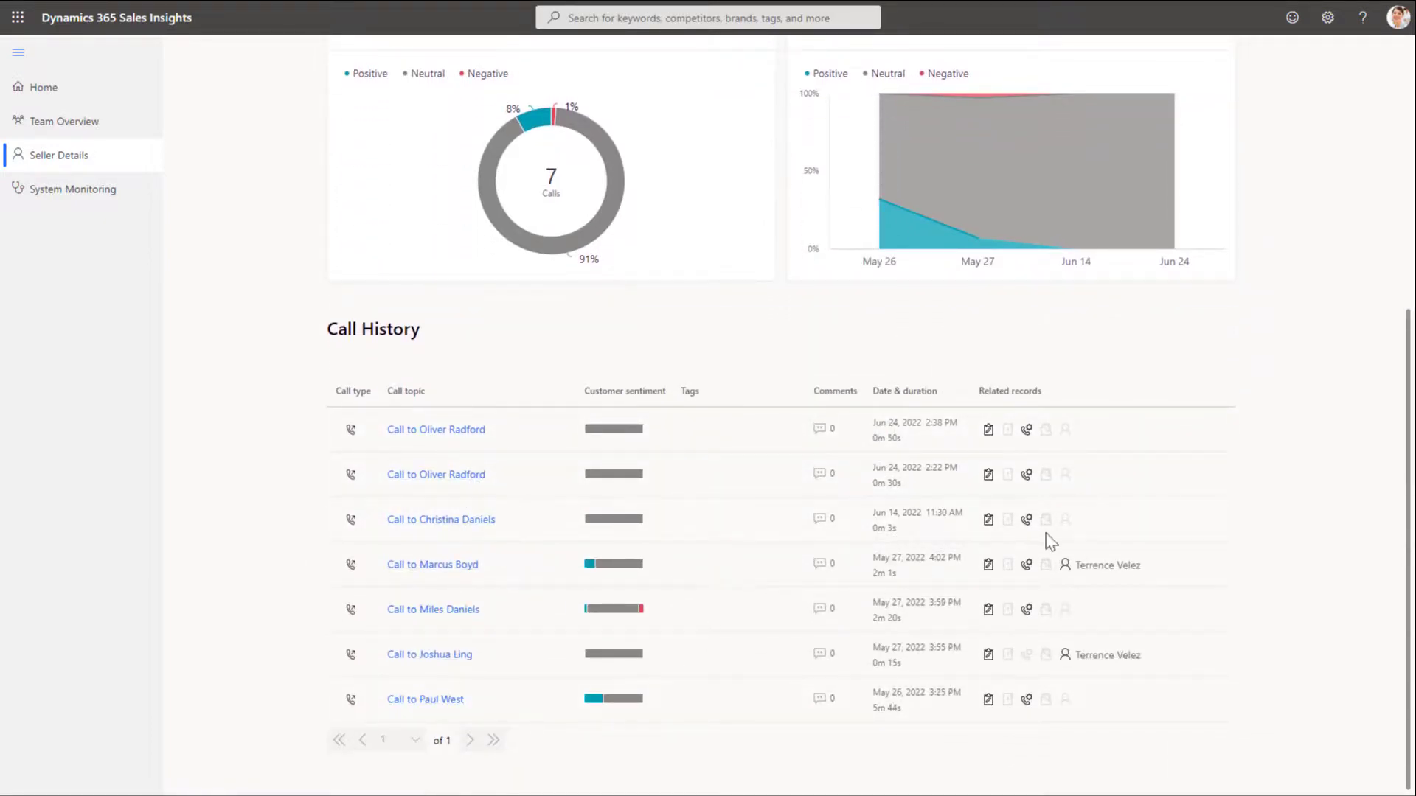
scroll(845, 376, up, 5)
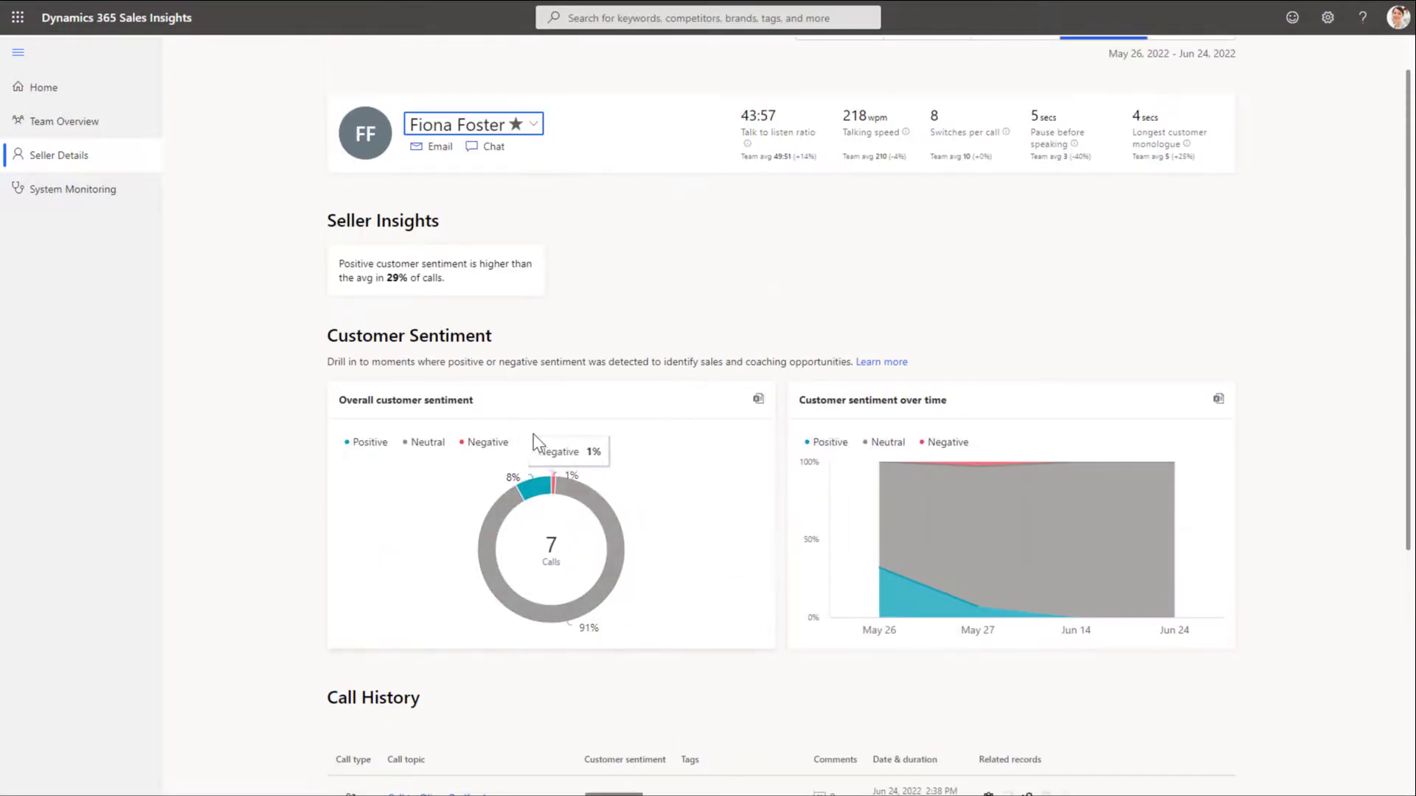
click(85, 198)
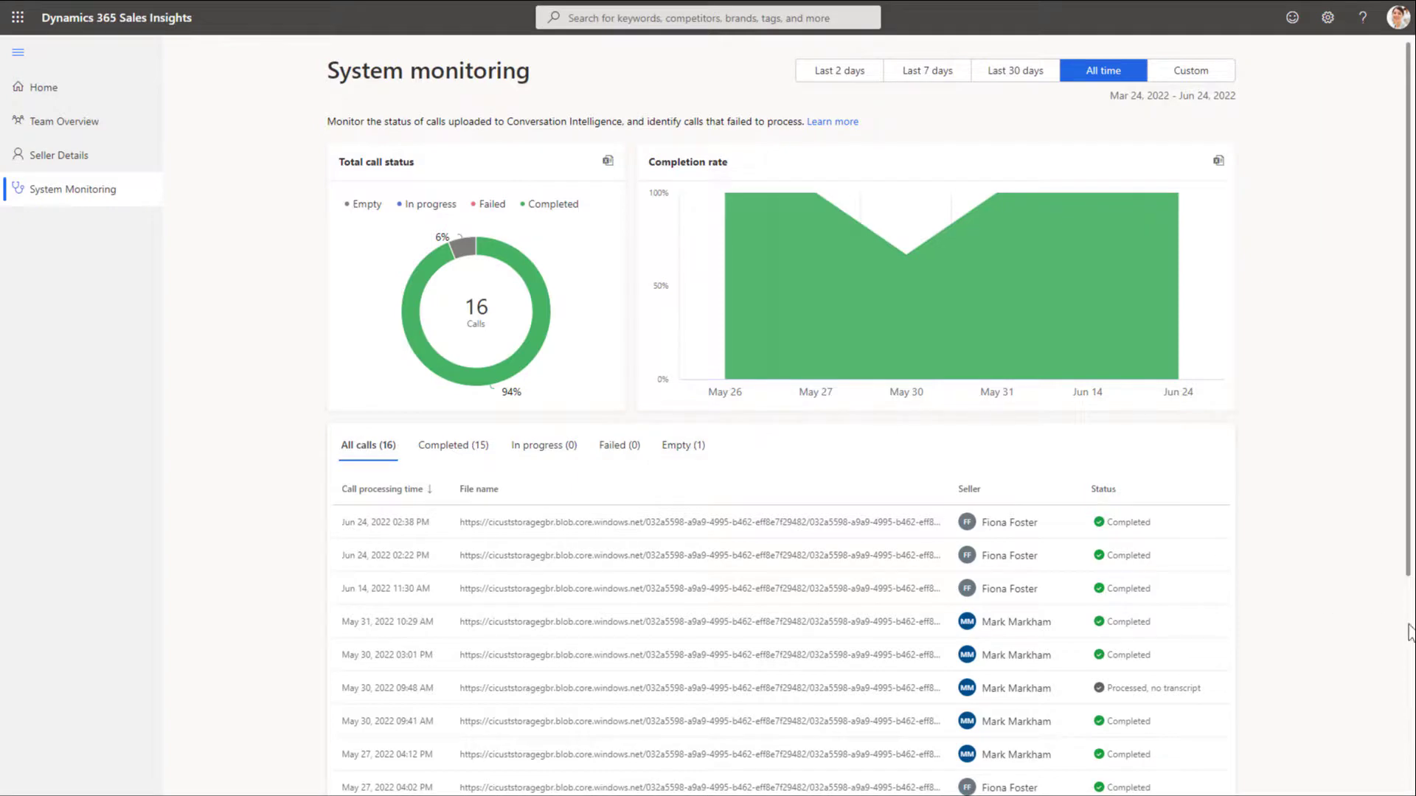
- Scroll the System monitoring list to check the processing status of all 16 calls
scroll(1405, 630, down, 4)
scroll(1398, 619, up, 4)
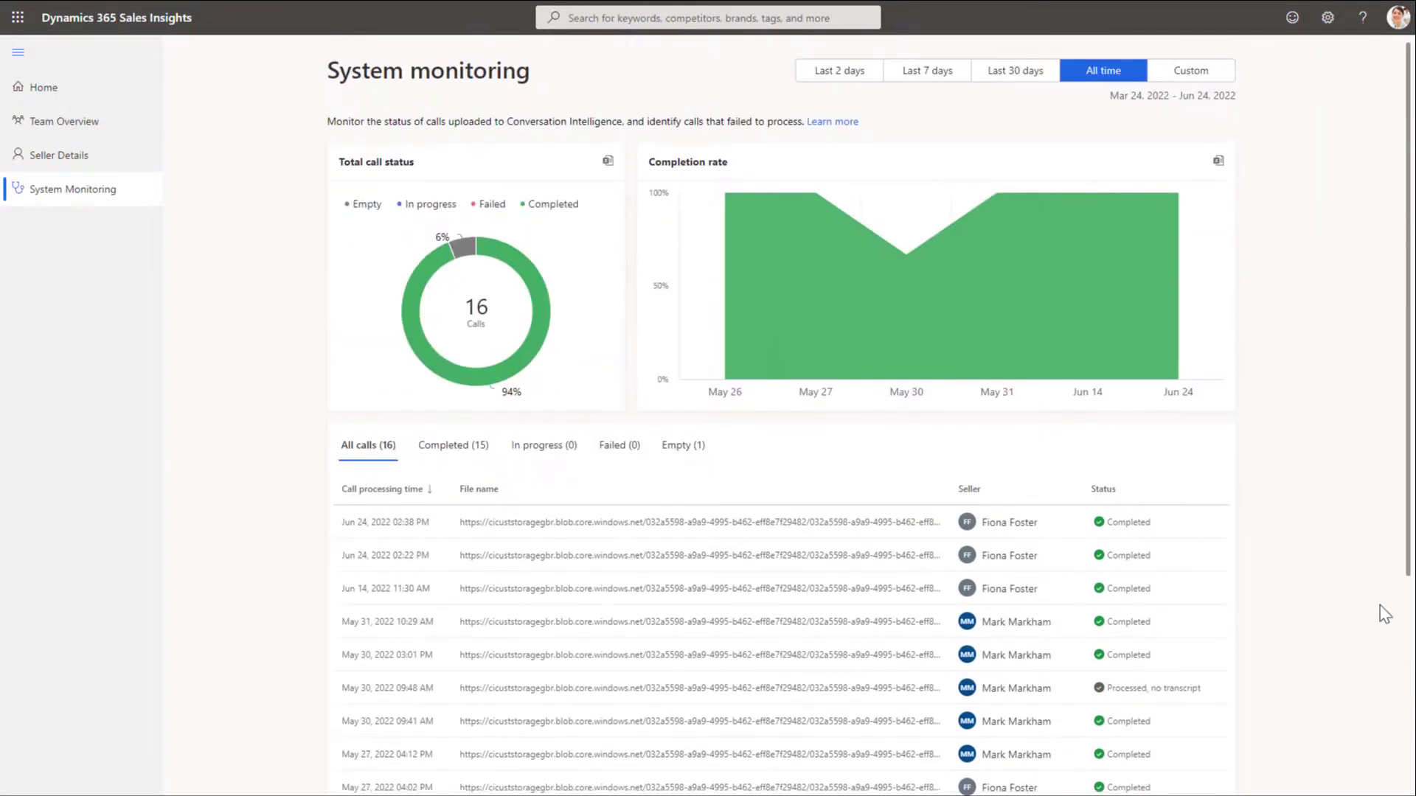